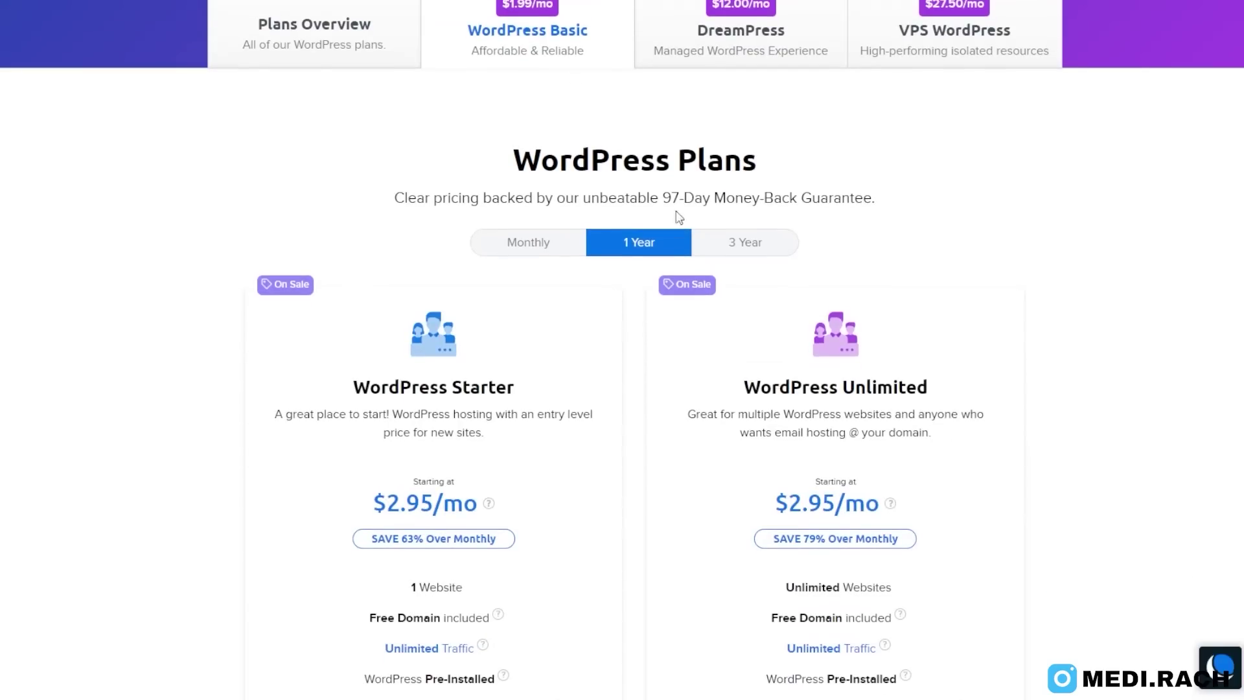
# - Examine the 1 Year WordPress Starter and WordPress Unlimited plans, focusing on website allowance, domain, WordPress pre-installation and SSL certificate
pyautogui.scroll(2, 648, 227)
pyautogui.scroll(-3, 646, 194)
pyautogui.scroll(-1, 558, 137)
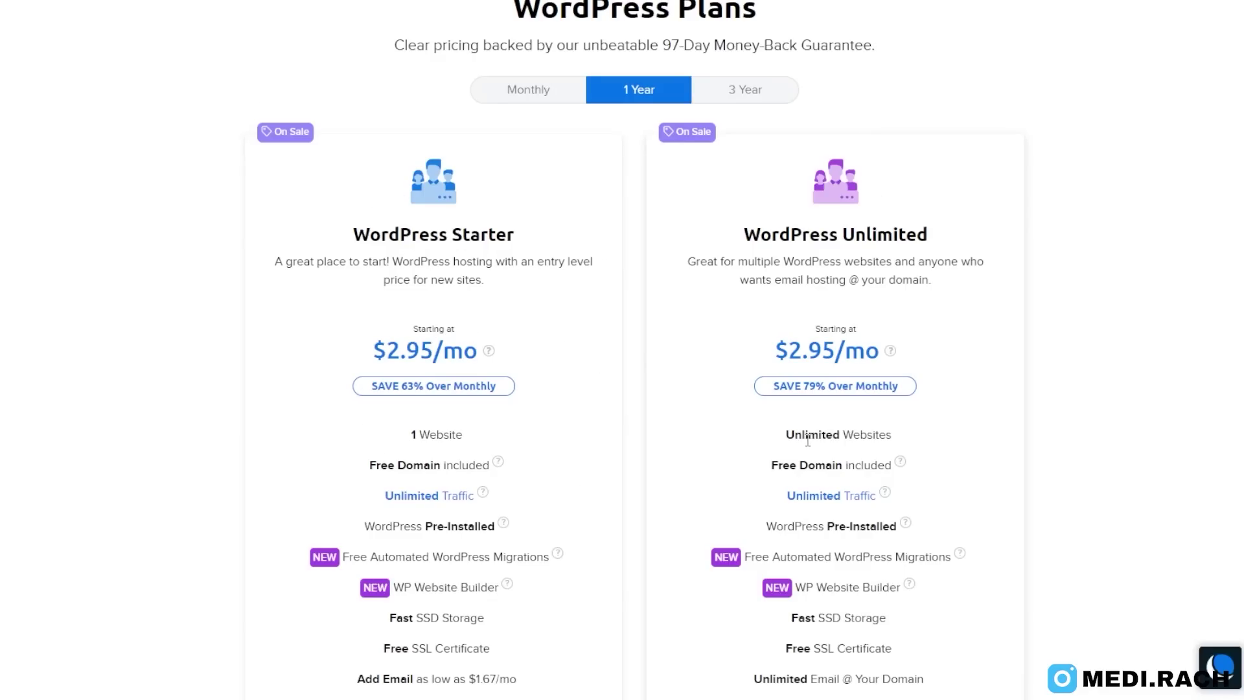
pyautogui.moveTo(777, 442); pyautogui.dragTo(938, 444)
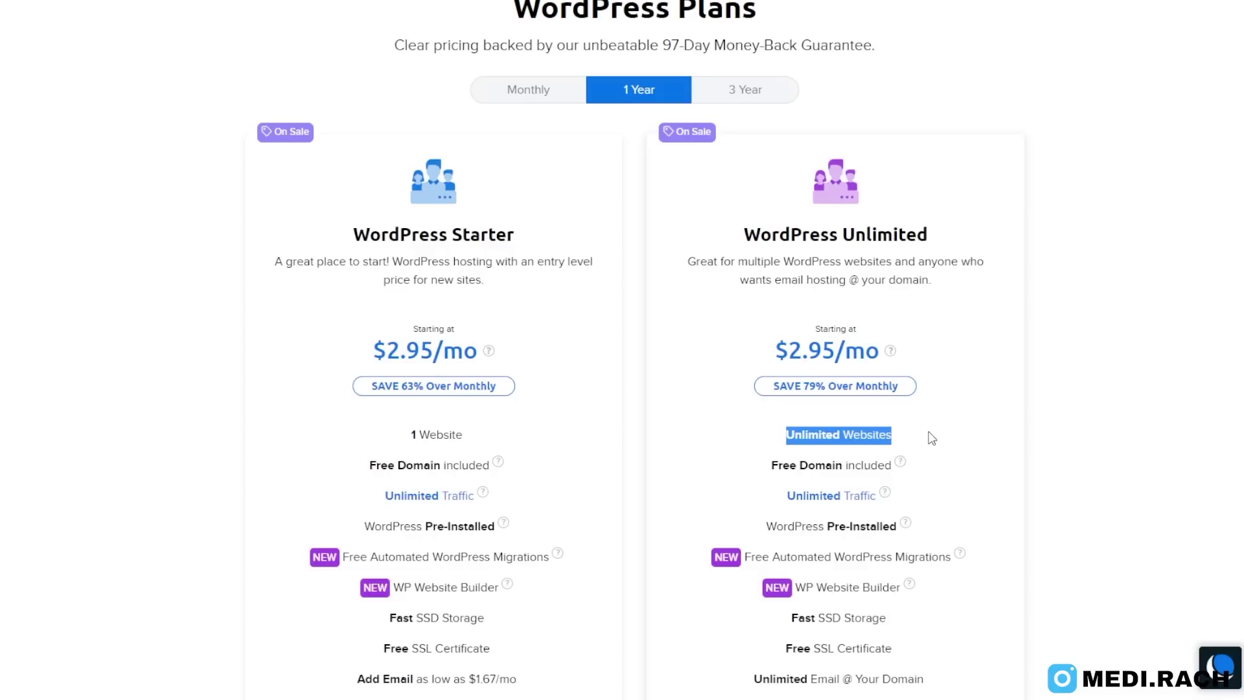
pyautogui.click(932, 439)
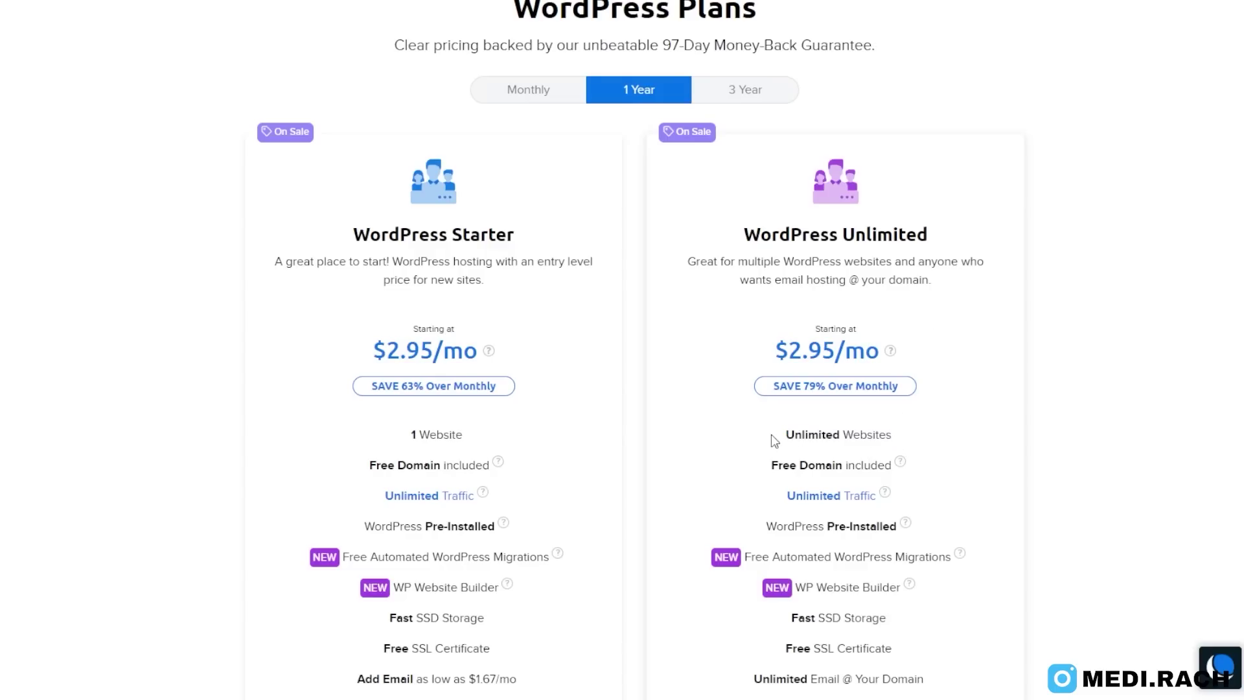
pyautogui.moveTo(772, 441); pyautogui.dragTo(906, 441)
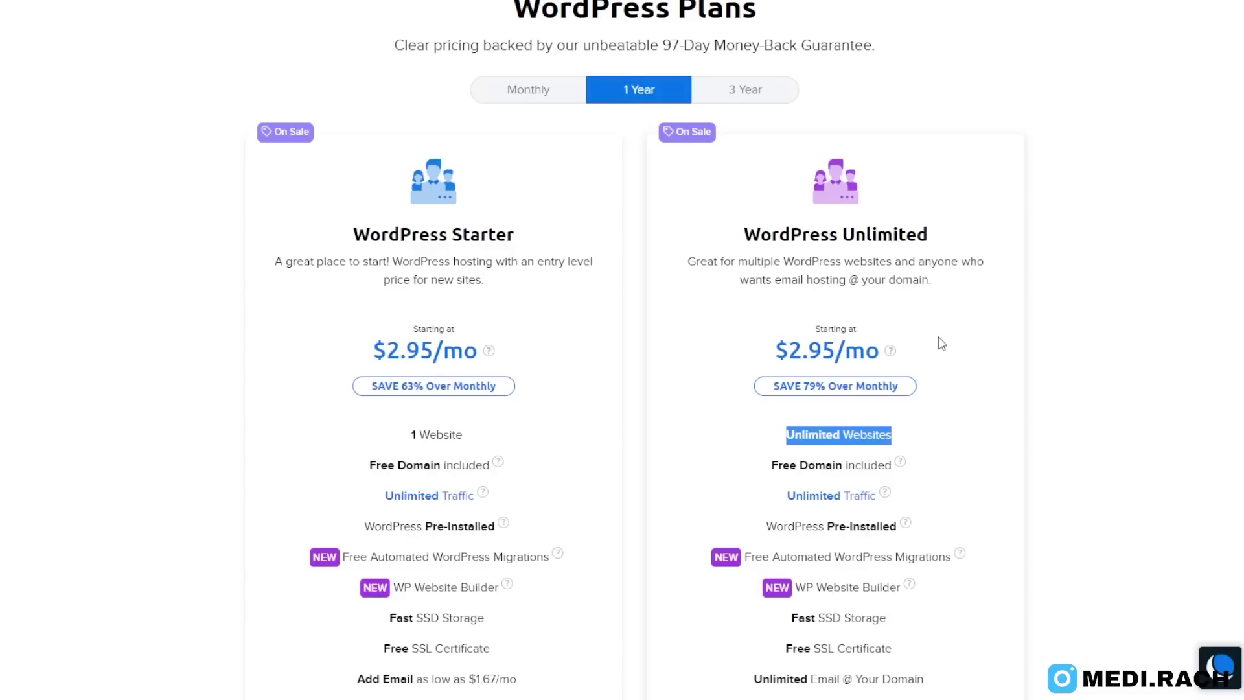
pyautogui.scroll(-2, 941, 344)
pyautogui.scroll(3, 941, 344)
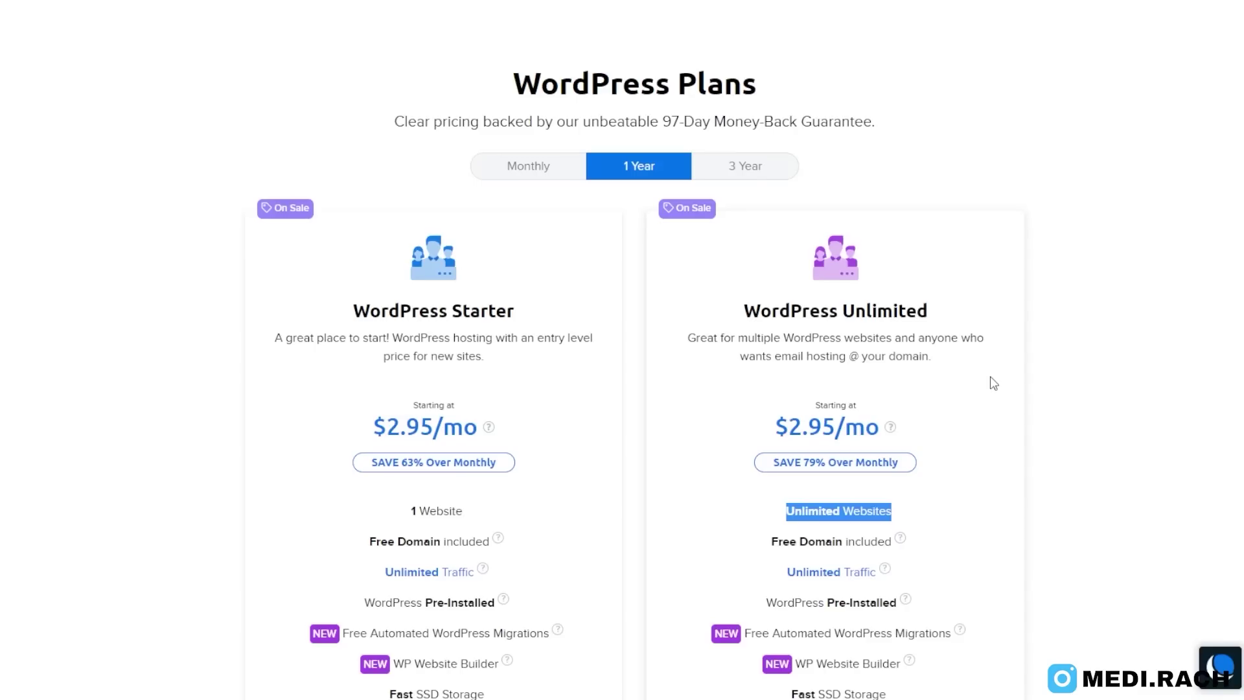
pyautogui.scroll(1, 993, 383)
pyautogui.scroll(-2, 993, 382)
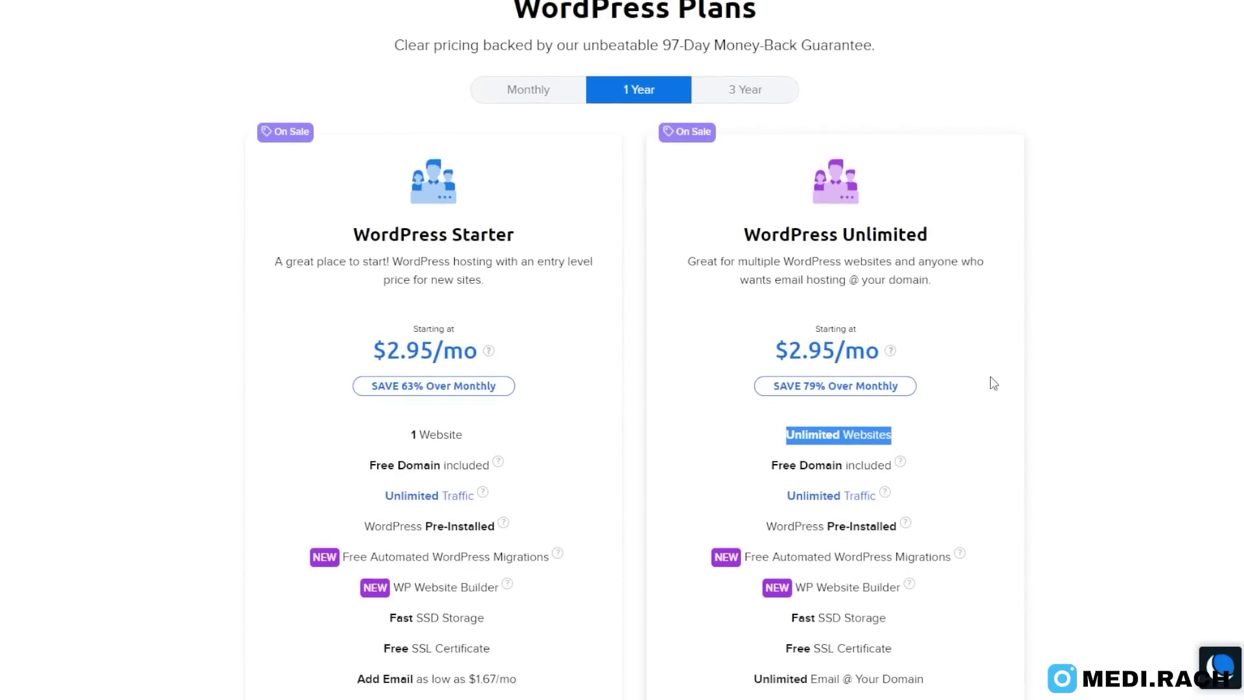
pyautogui.scroll(-1, 985, 386)
pyautogui.moveTo(772, 388); pyautogui.dragTo(879, 389)
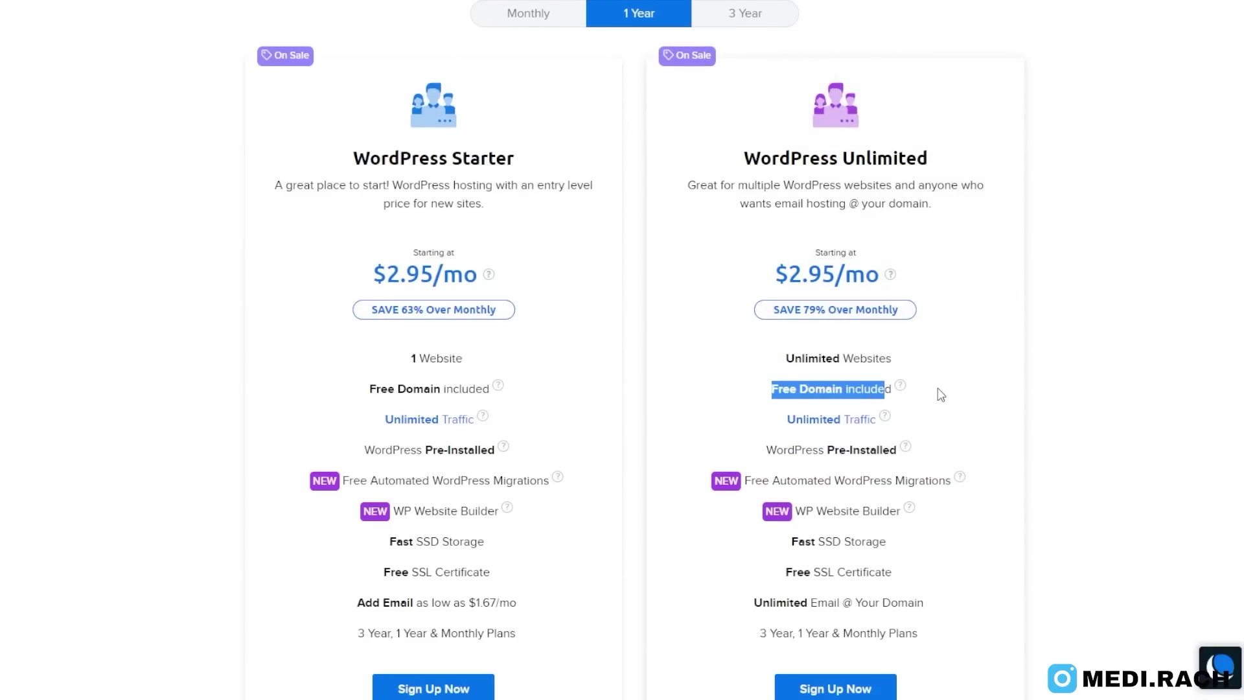
pyautogui.scroll(-1, 926, 387)
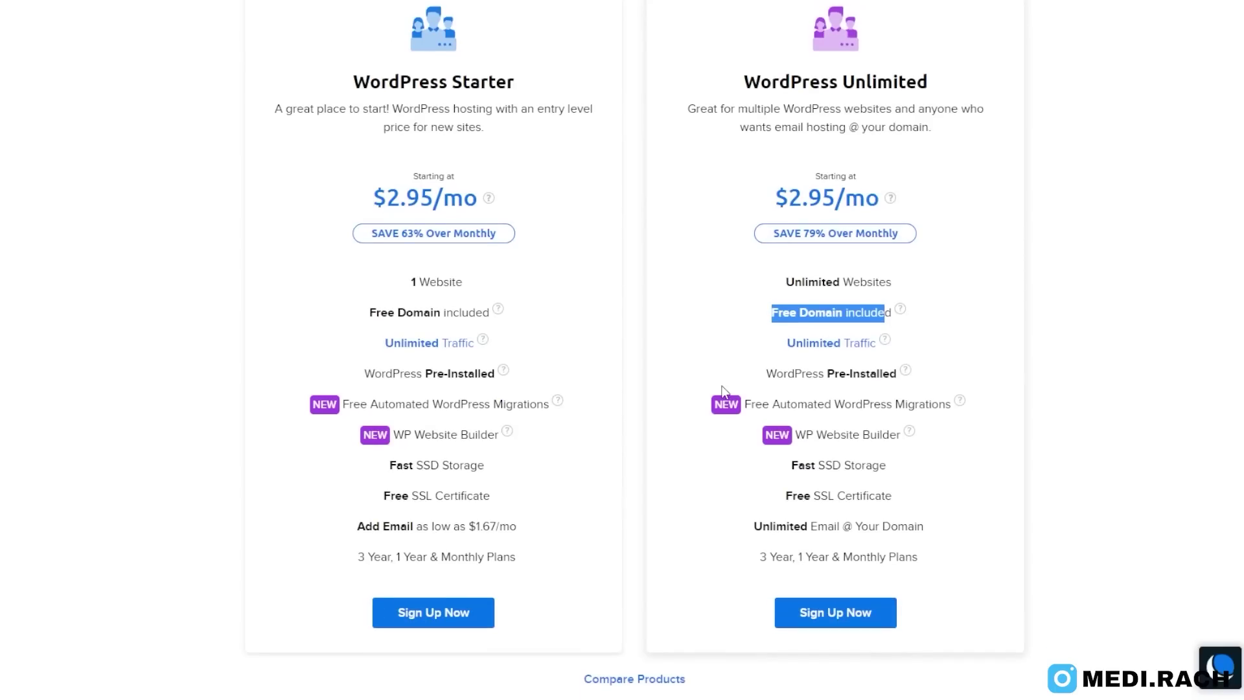
pyautogui.moveTo(762, 375); pyautogui.dragTo(932, 384)
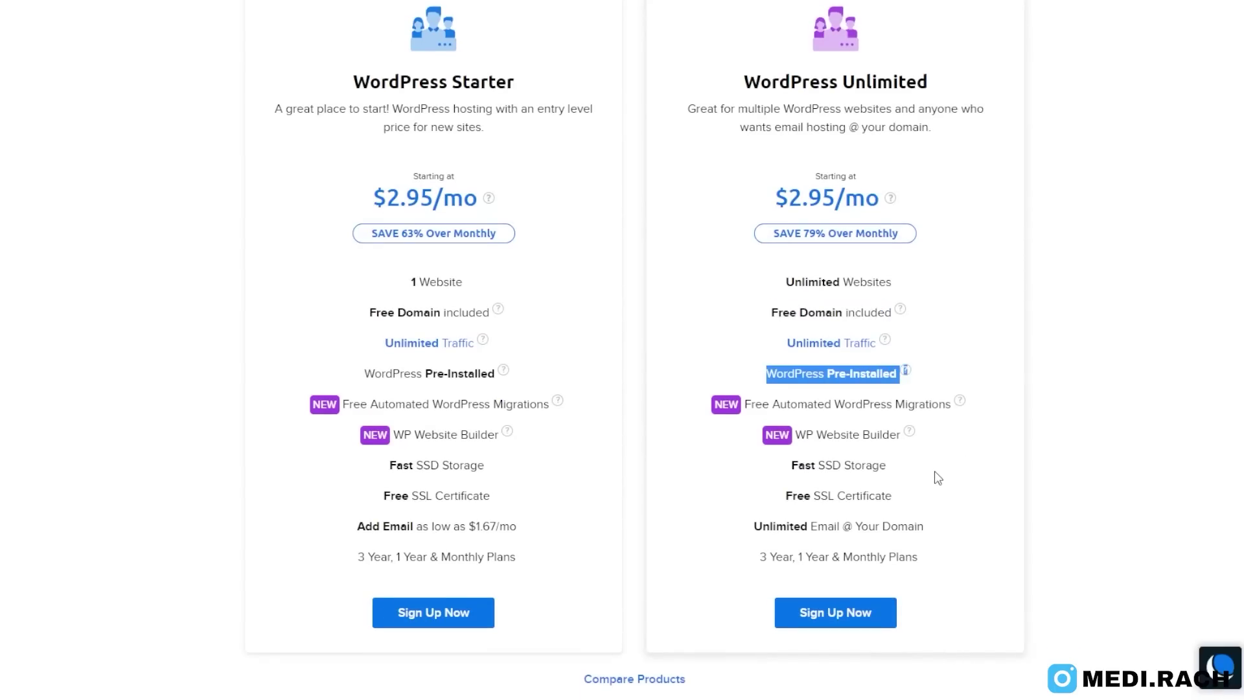
pyautogui.moveTo(781, 496); pyautogui.dragTo(984, 505)
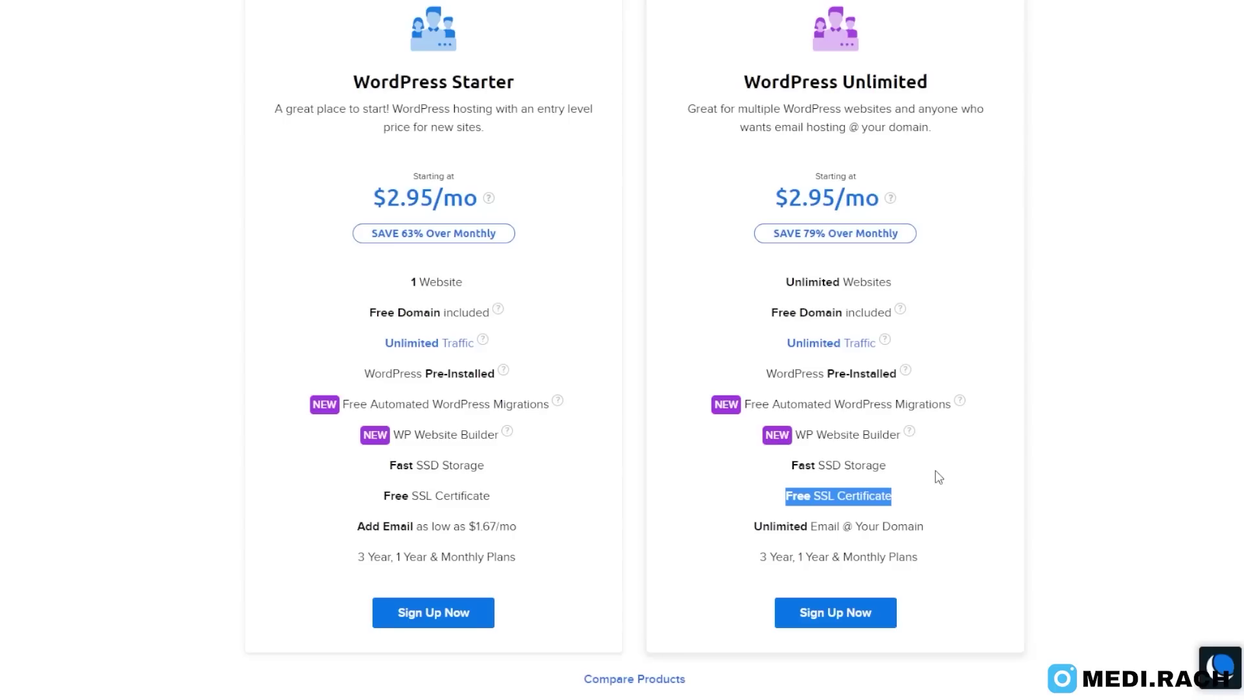
# - Sign up for the WordPress Unlimited plan and add the previously used .com name as a newly registered domain
pyautogui.click(845, 626)
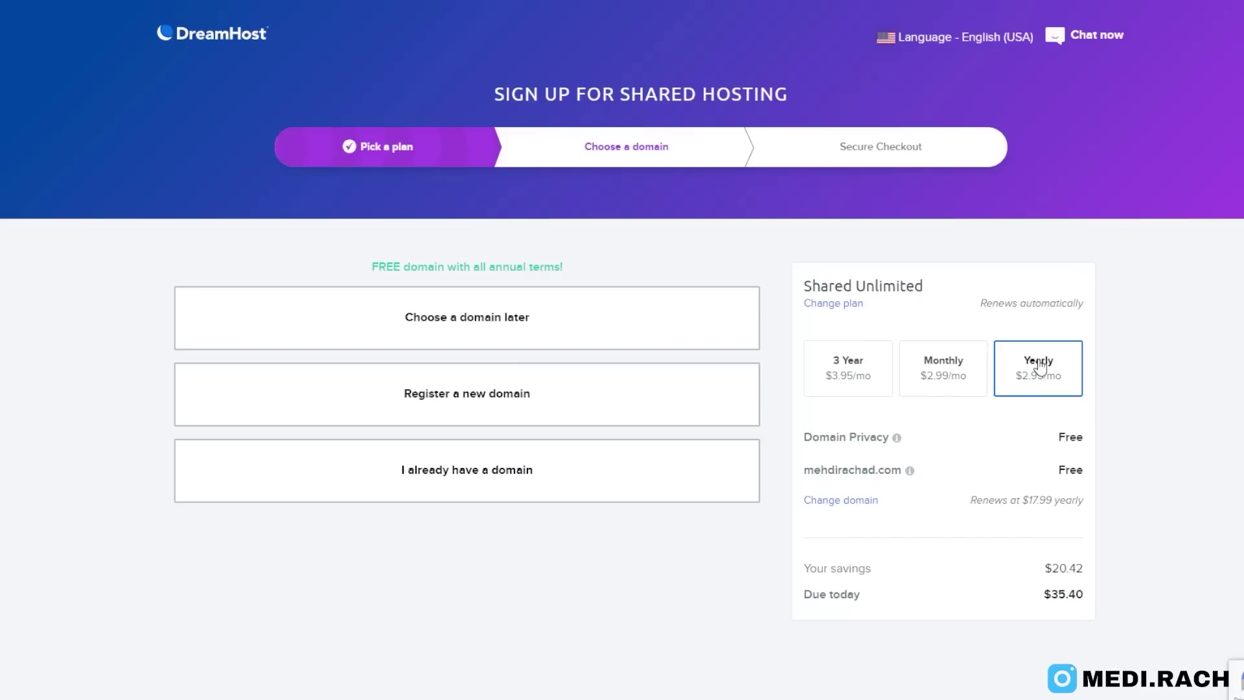
pyautogui.click(505, 400)
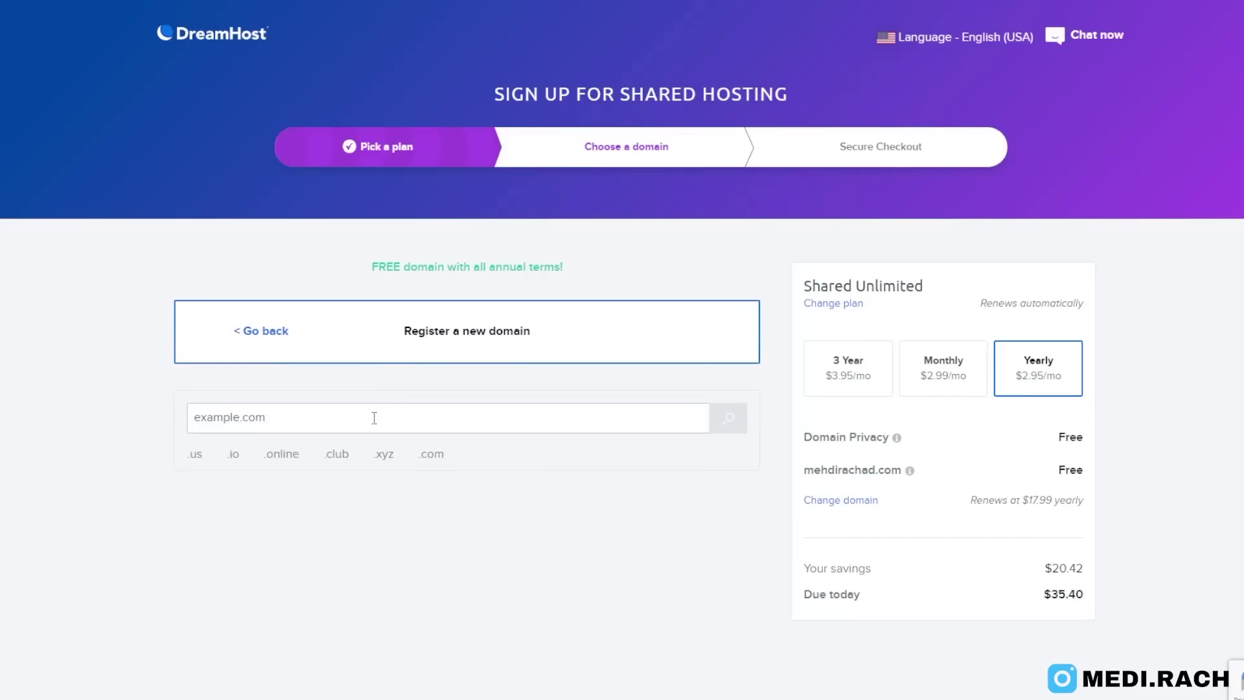
pyautogui.click(374, 418)
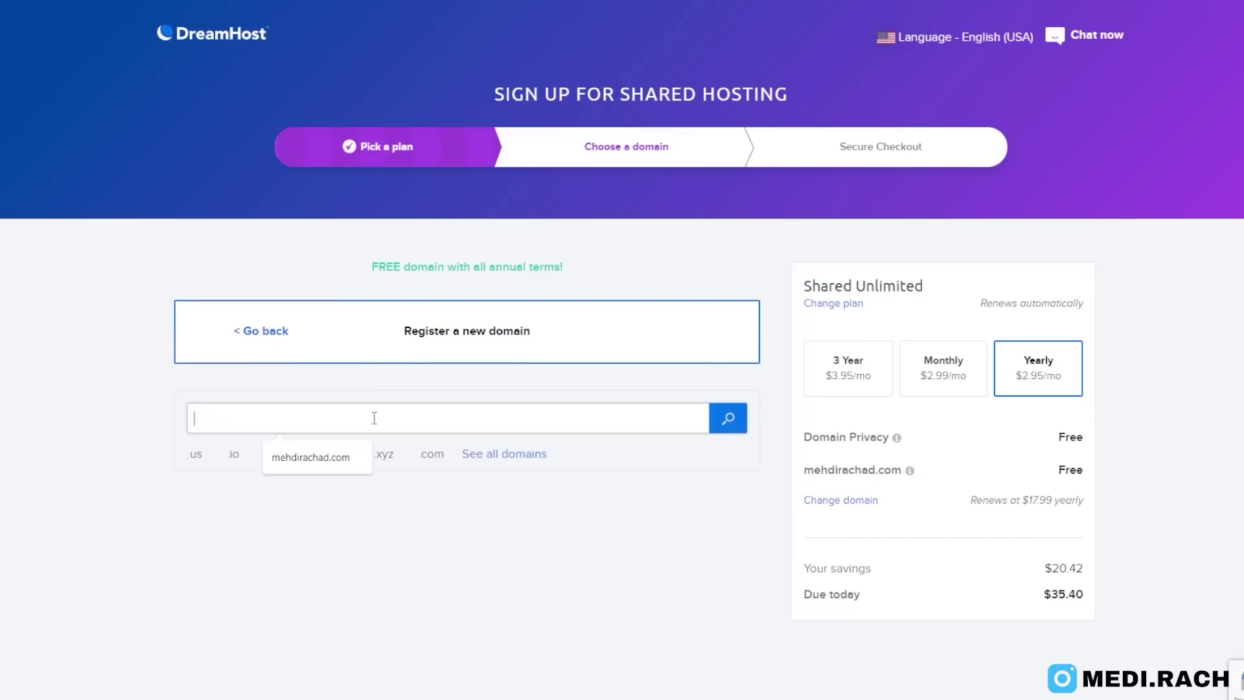
pyautogui.click(343, 455)
pyautogui.click(728, 420)
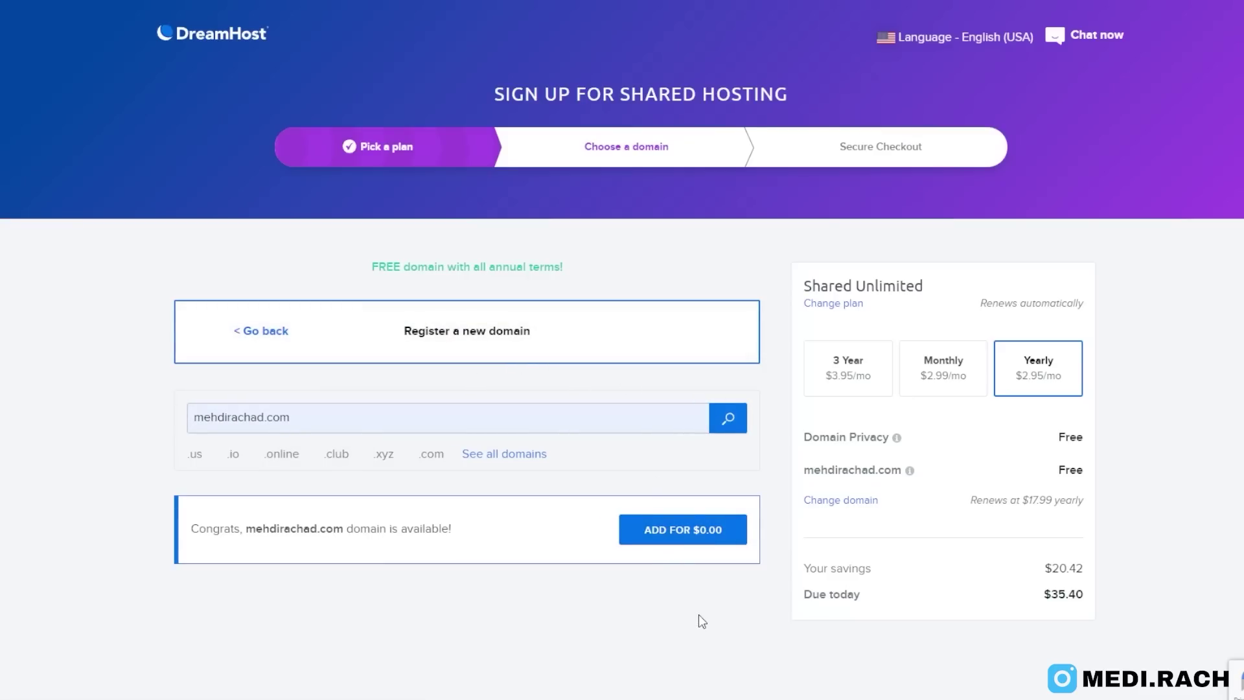
pyautogui.click(697, 529)
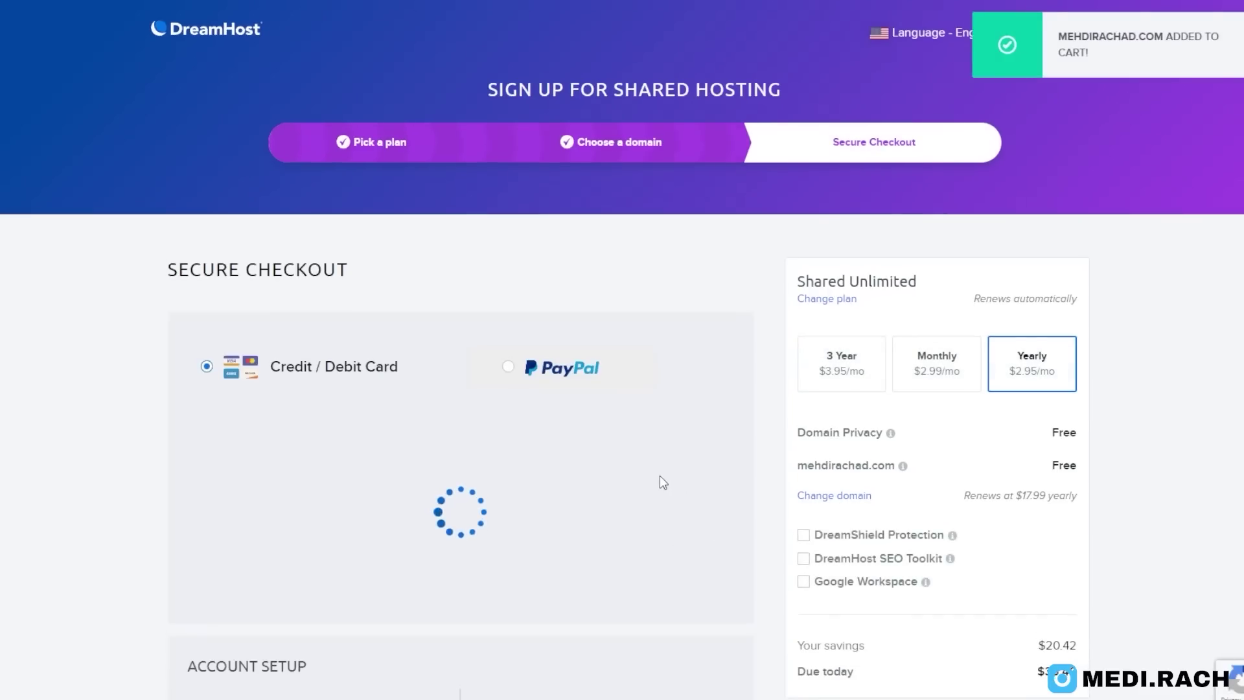
# - Choose PayPal as the payment method and set up the account with Google sign-up
pyautogui.scroll(-2, 660, 483)
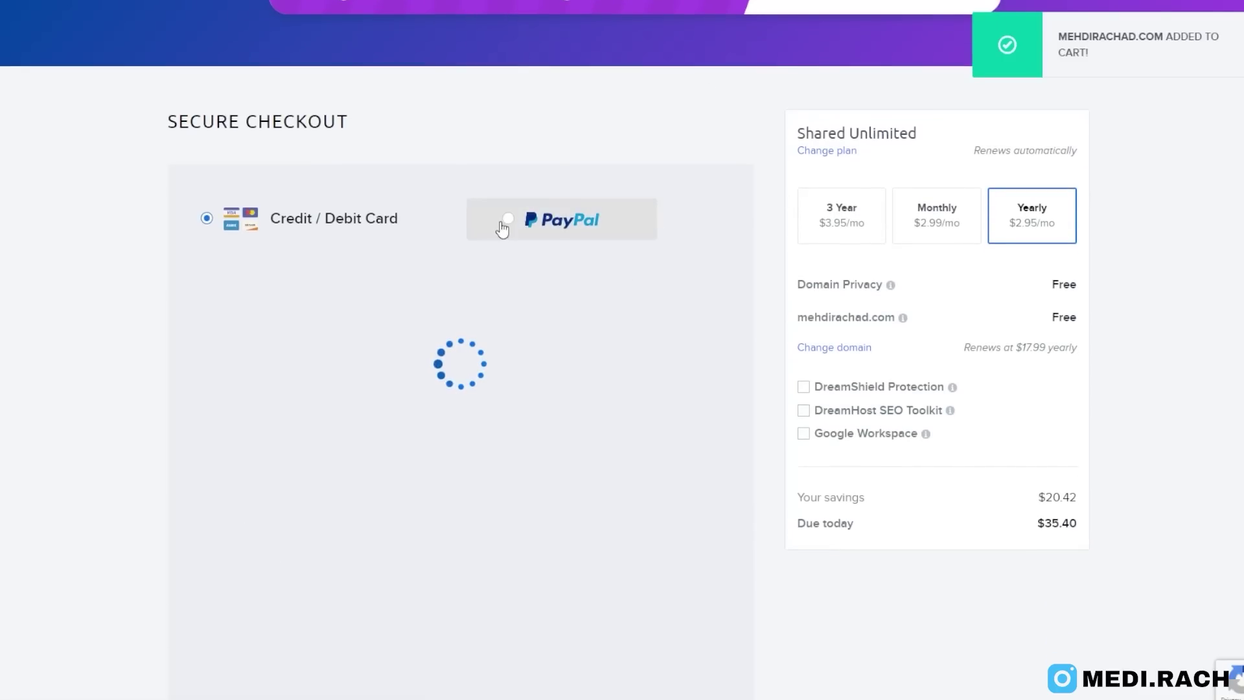
pyautogui.click(505, 223)
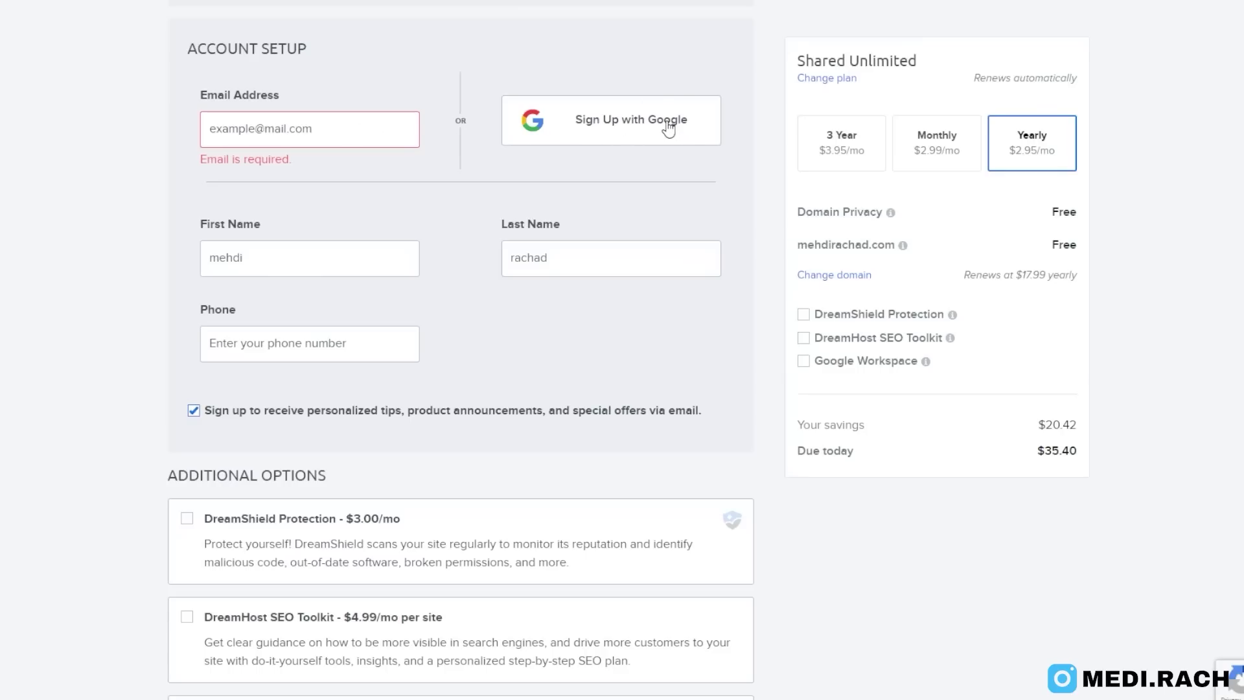
pyautogui.click(686, 133)
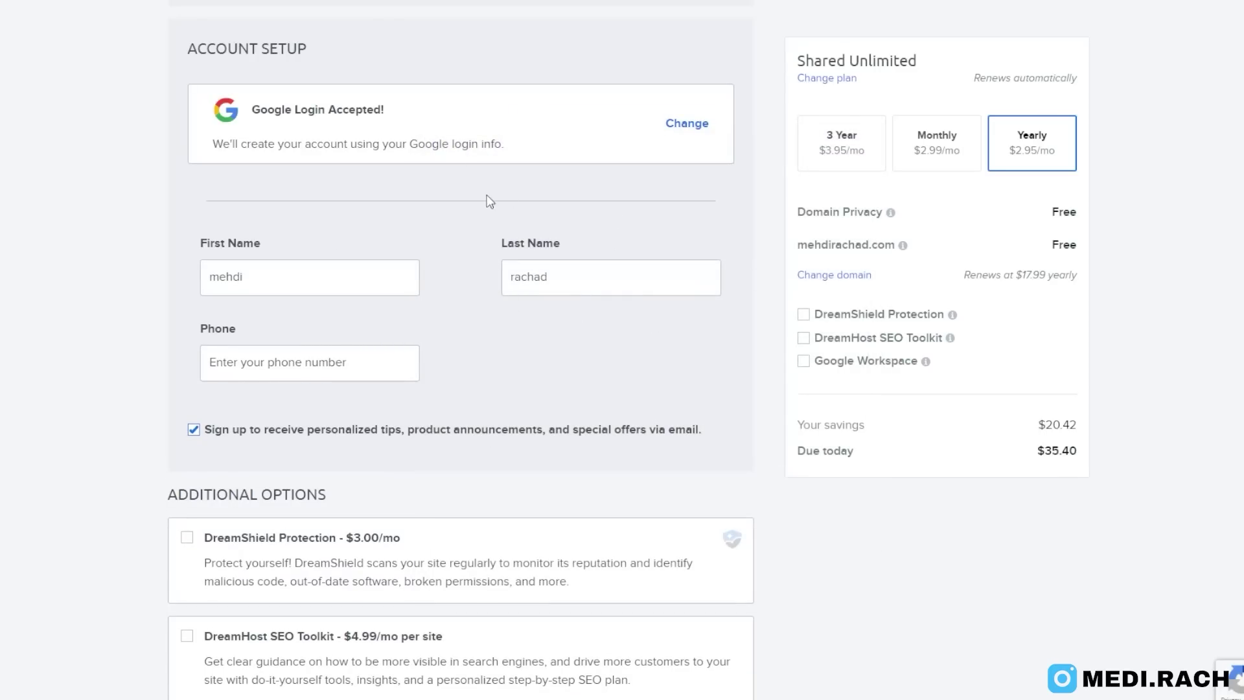
# - Submit the order without any additional options and continue to the hosting control panel
pyautogui.scroll(-1, 324, 288)
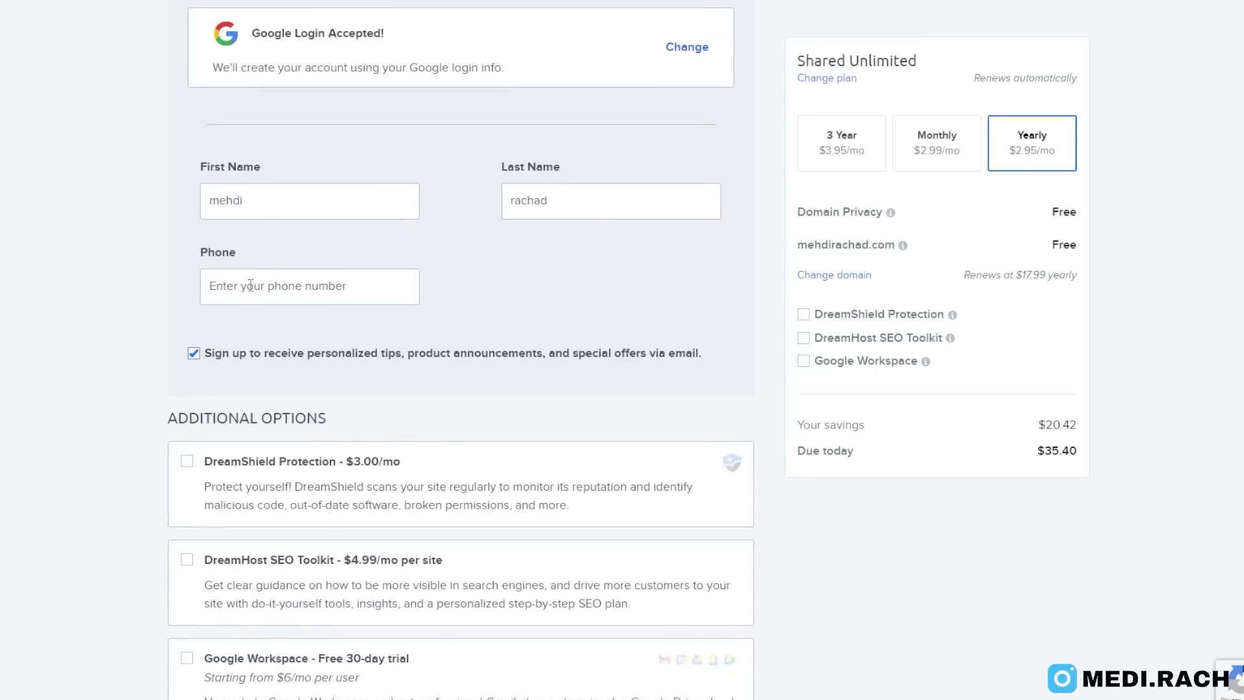
pyautogui.scroll(-5, 250, 285)
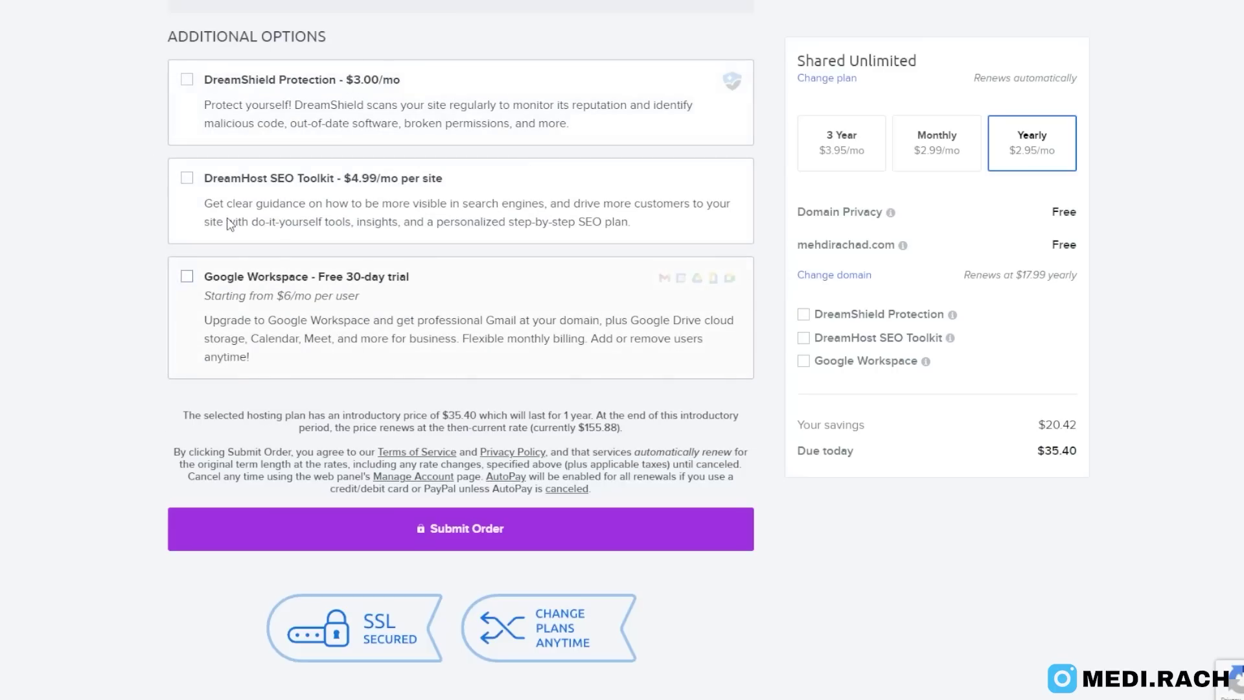
pyautogui.click(467, 528)
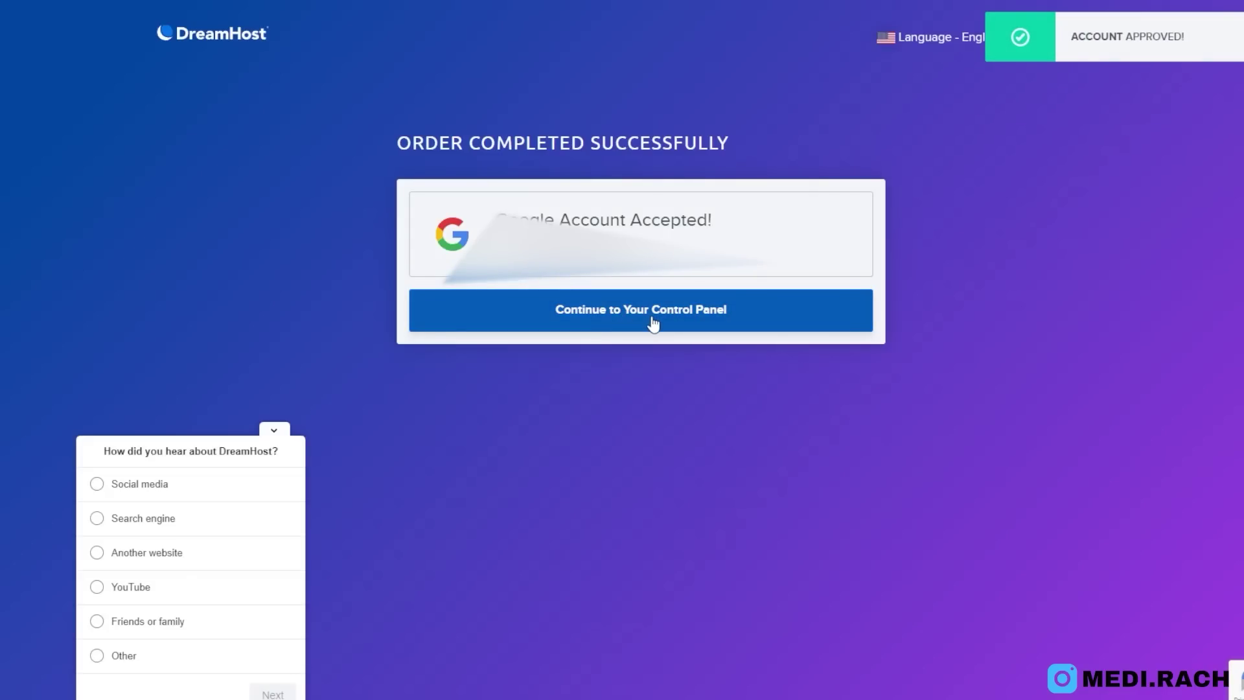
pyautogui.click(654, 324)
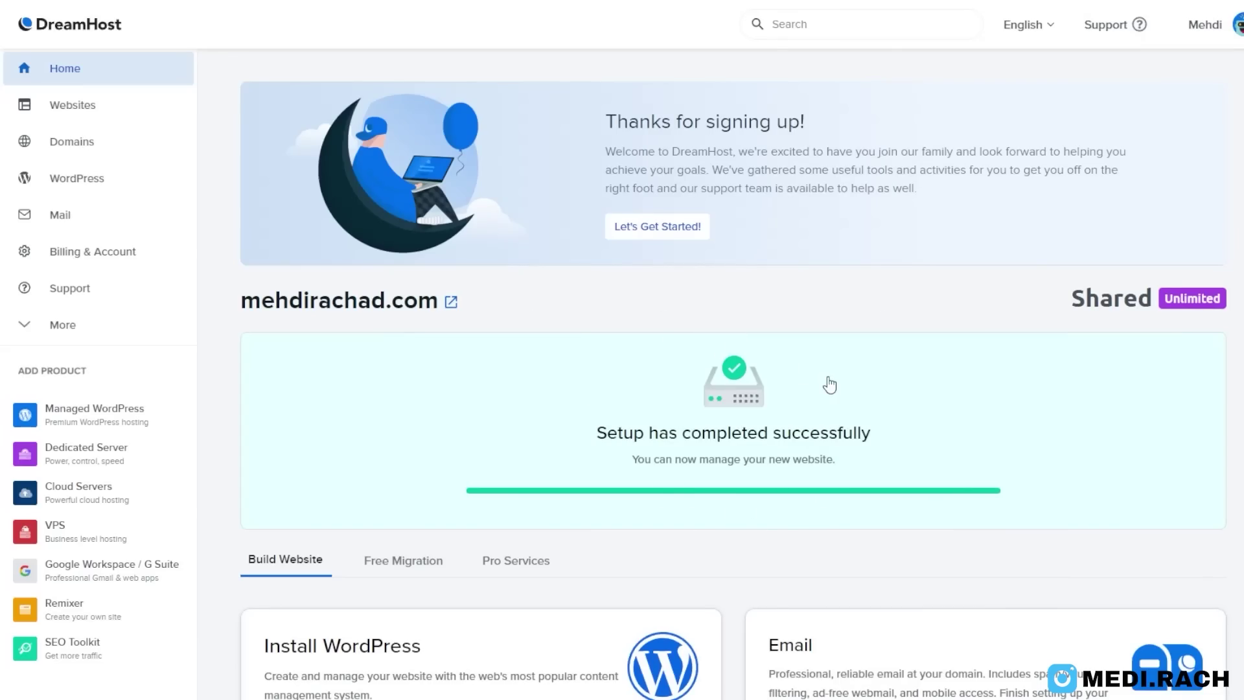
# - Install WordPress on the newly registered domain
pyautogui.scroll(-4, 719, 391)
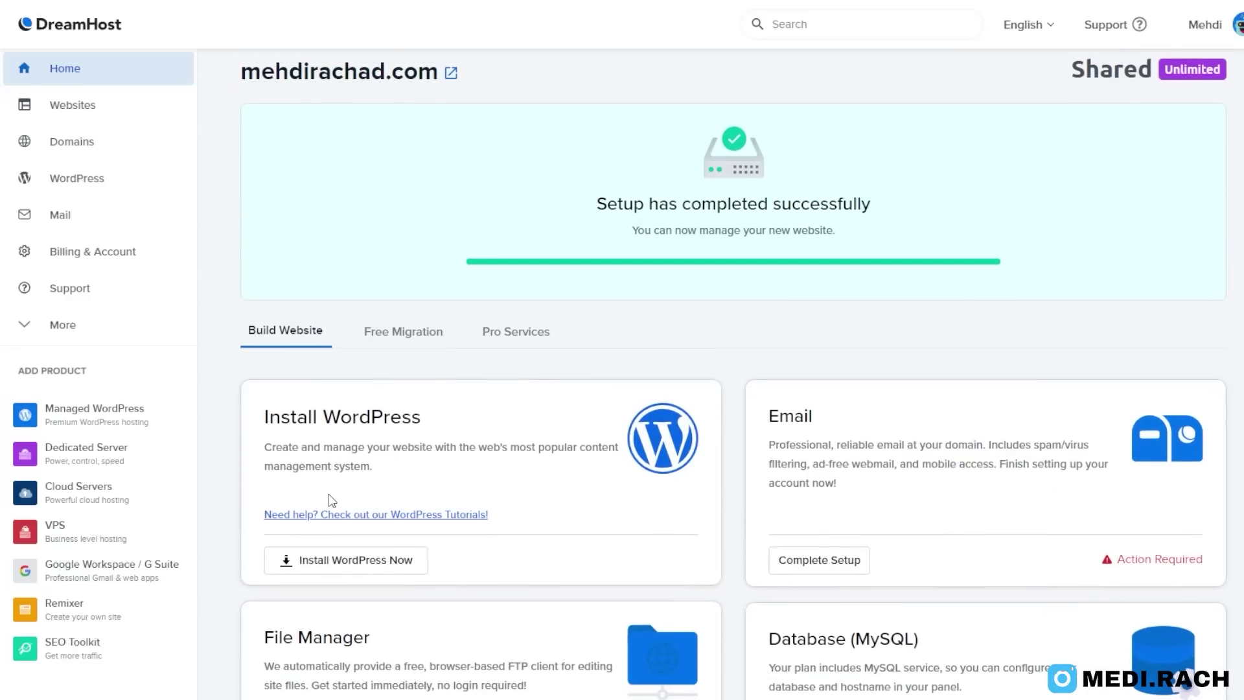
pyautogui.click(339, 560)
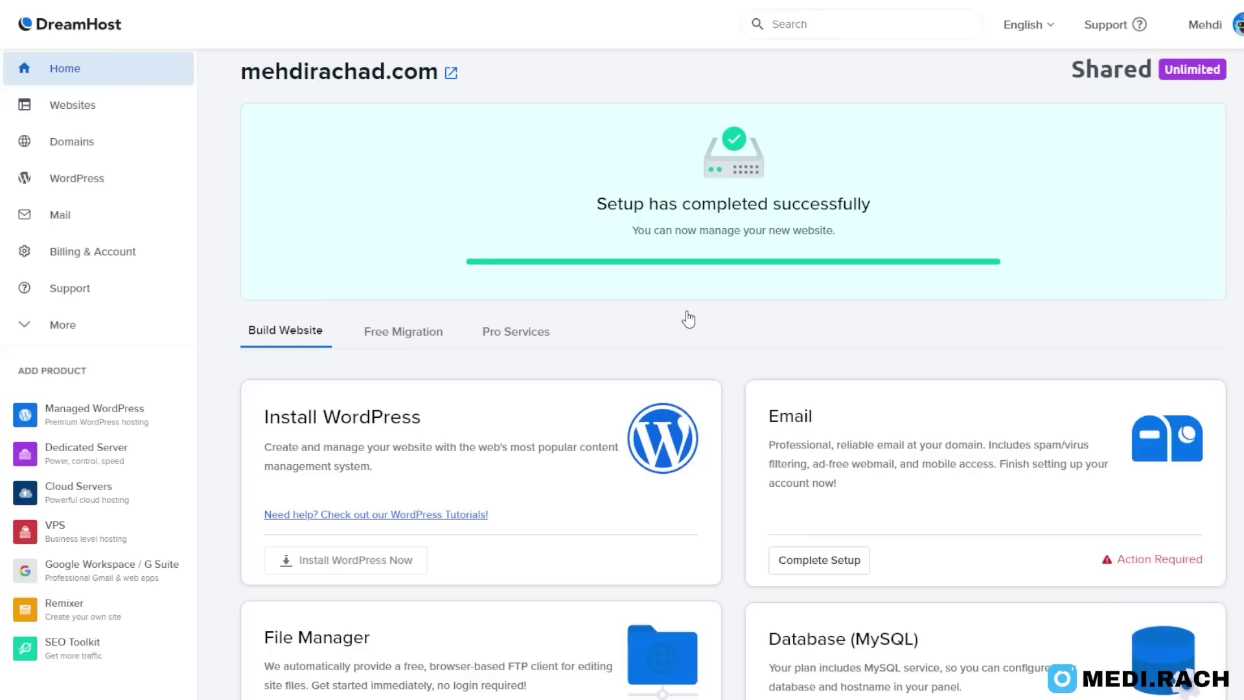
pyautogui.scroll(-2, 688, 319)
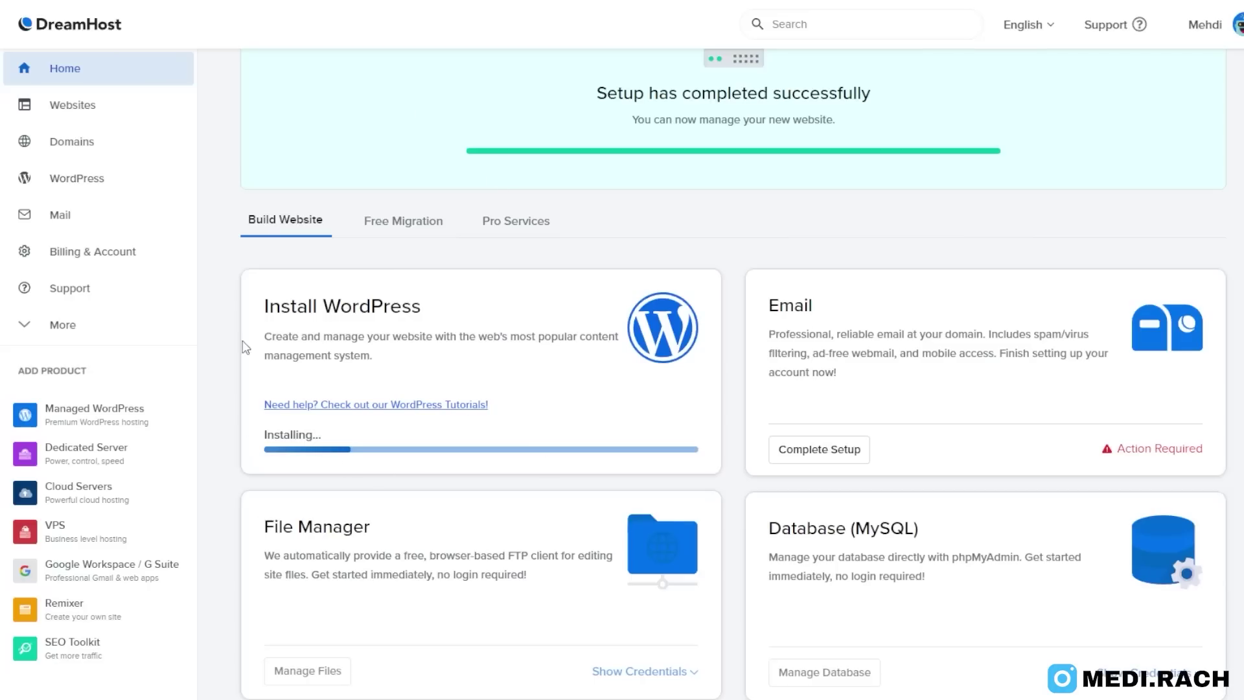
pyautogui.scroll(6, 516, 358)
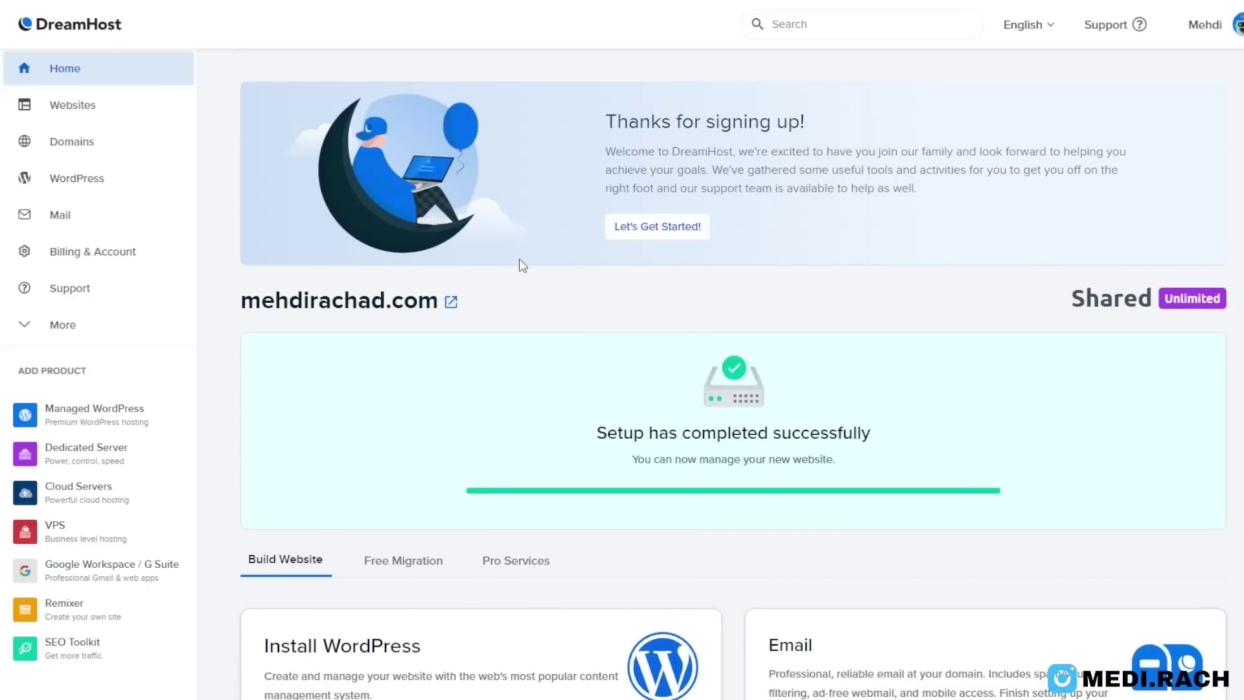
pyautogui.click(94, 143)
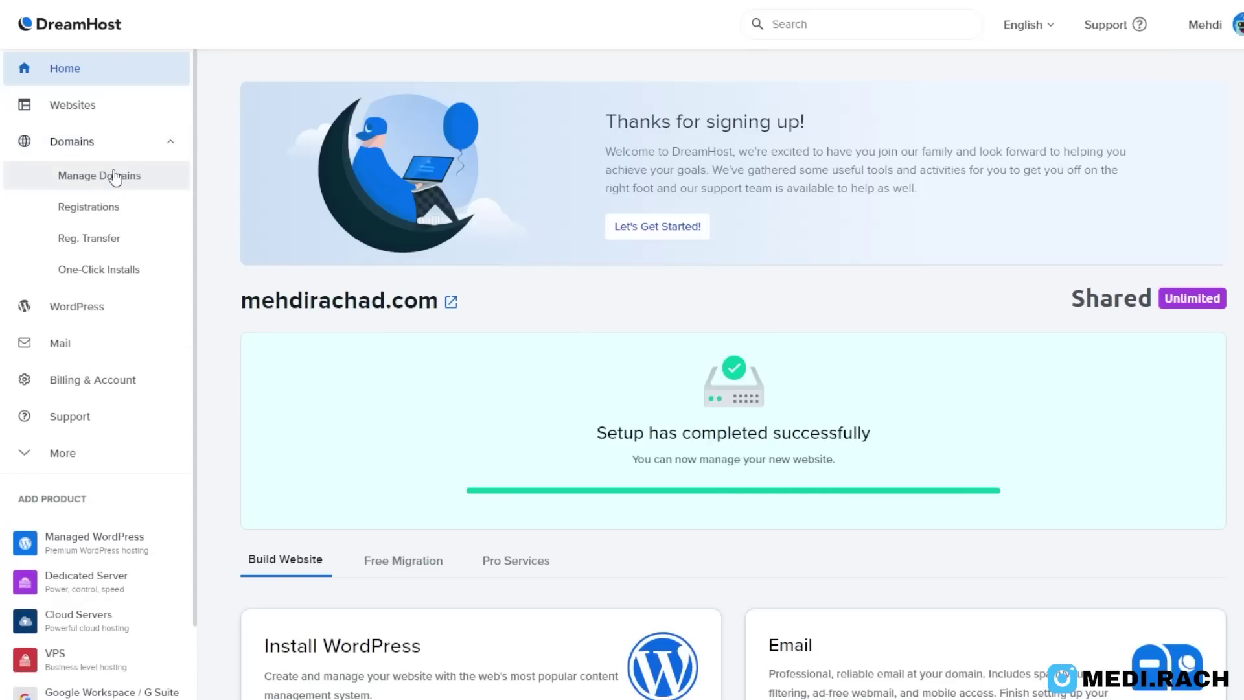
pyautogui.scroll(-2, 133, 230)
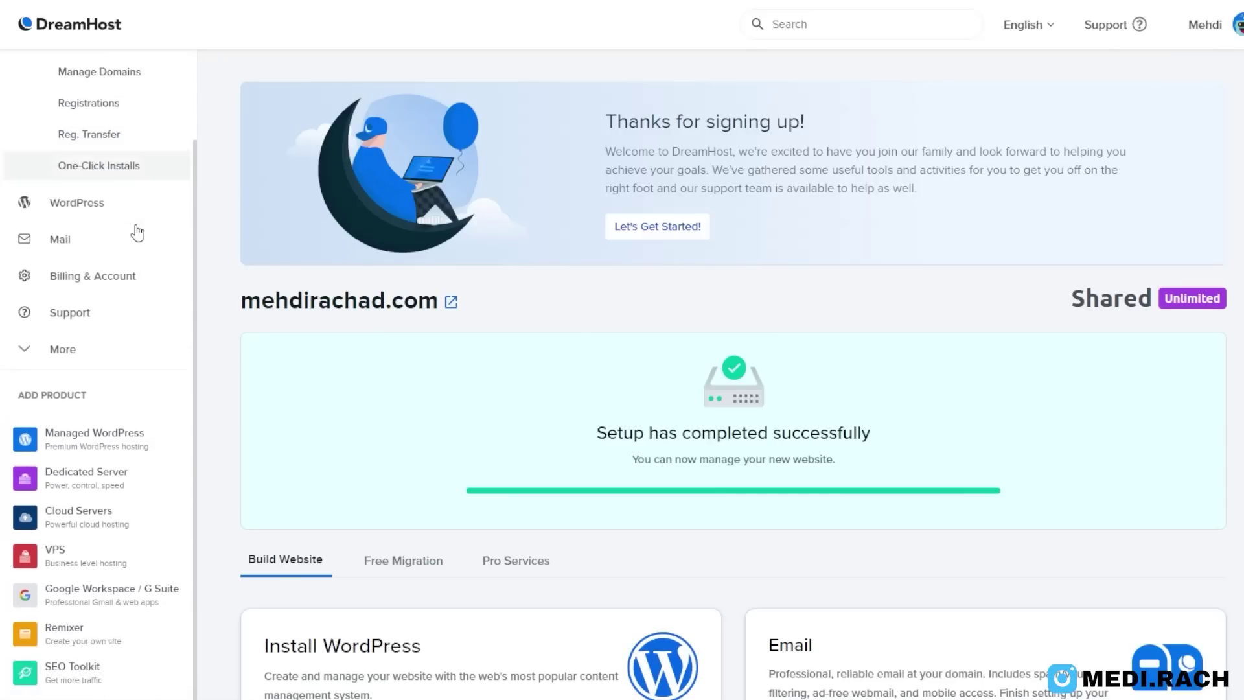
pyautogui.scroll(-5, 496, 545)
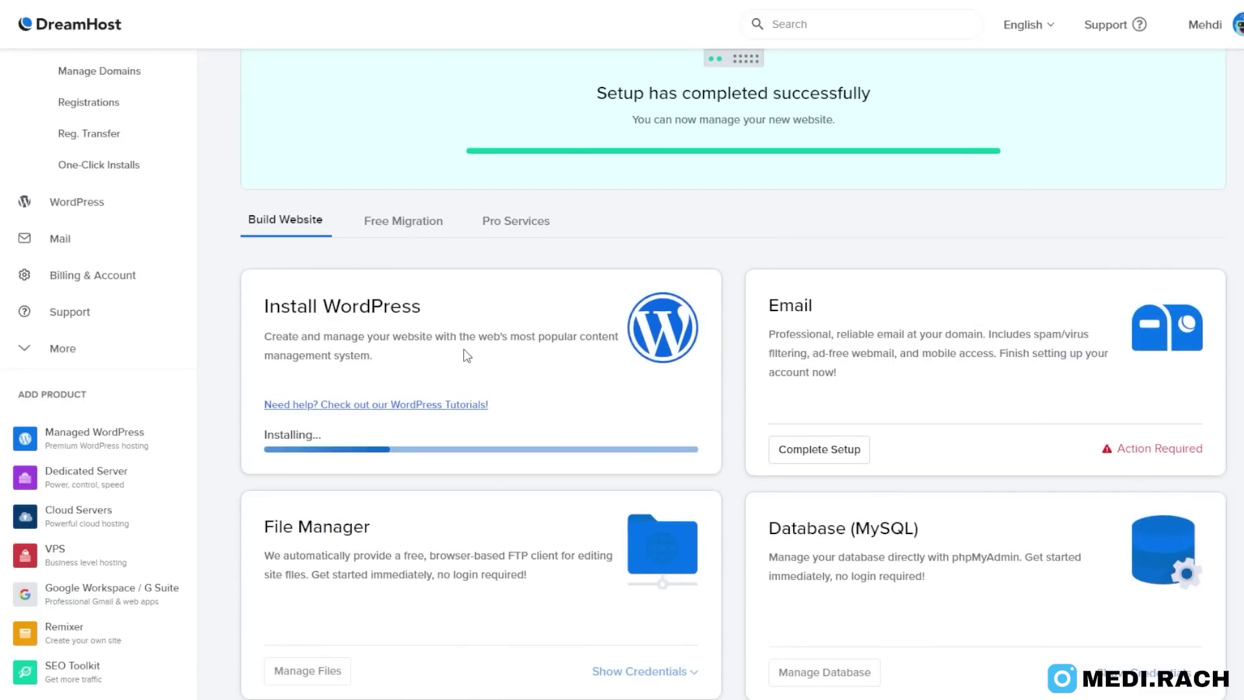
pyautogui.scroll(3, 466, 355)
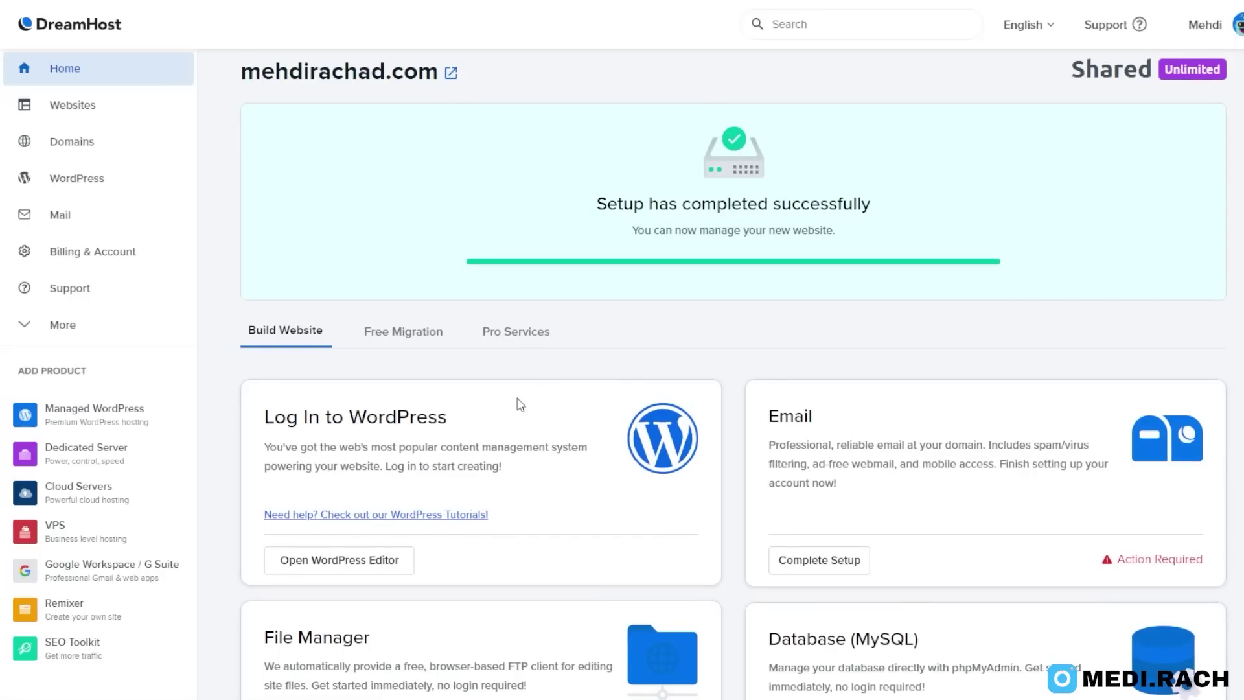
# - Open the new domain's website management page and launch its WordPress admin dashboard from there
pyautogui.click(332, 569)
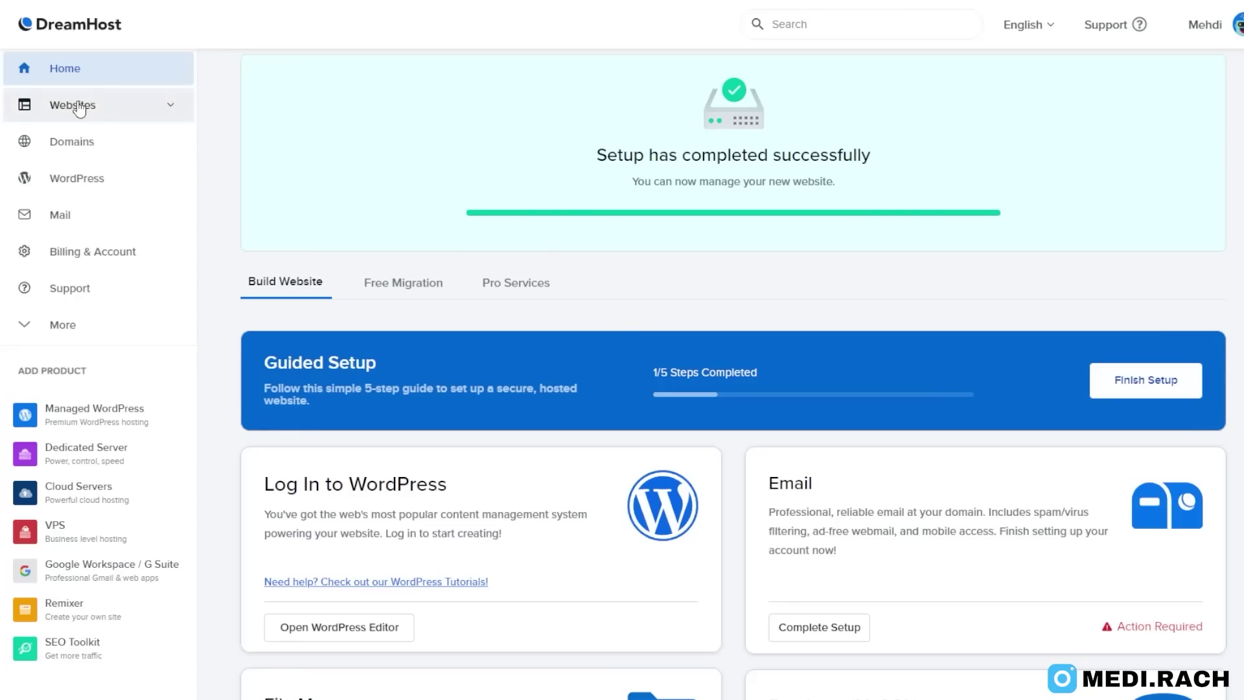
pyautogui.click(78, 105)
pyautogui.click(118, 146)
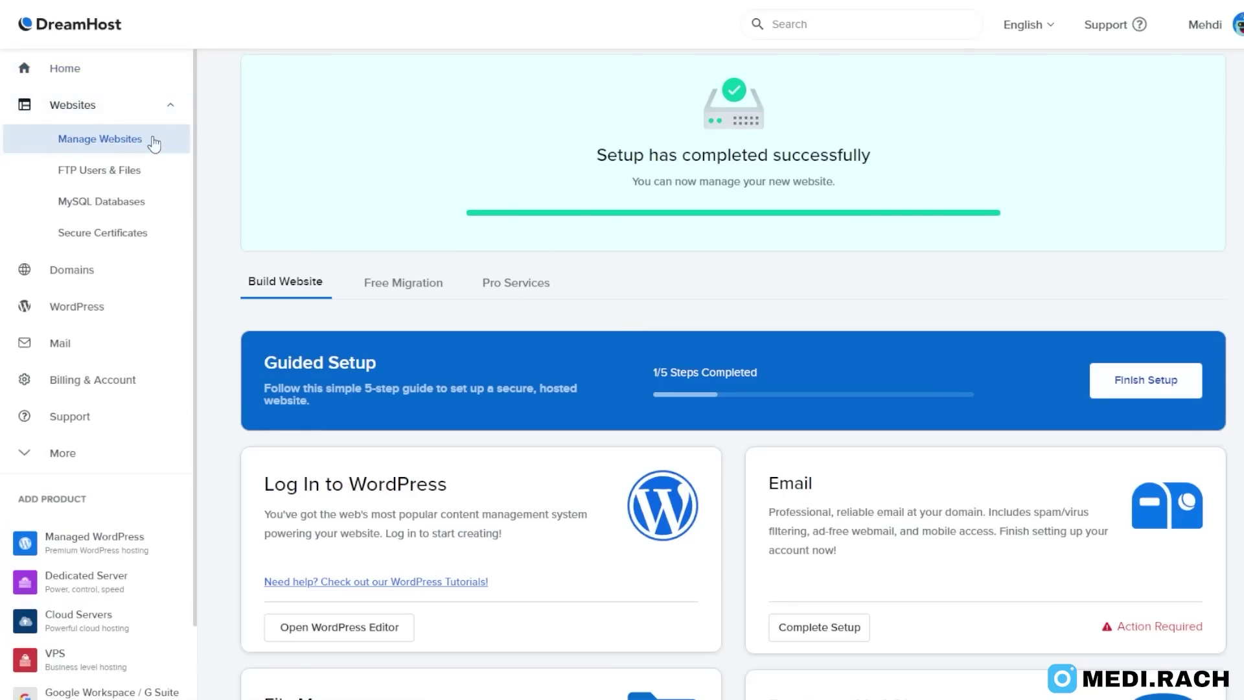
pyautogui.click(89, 137)
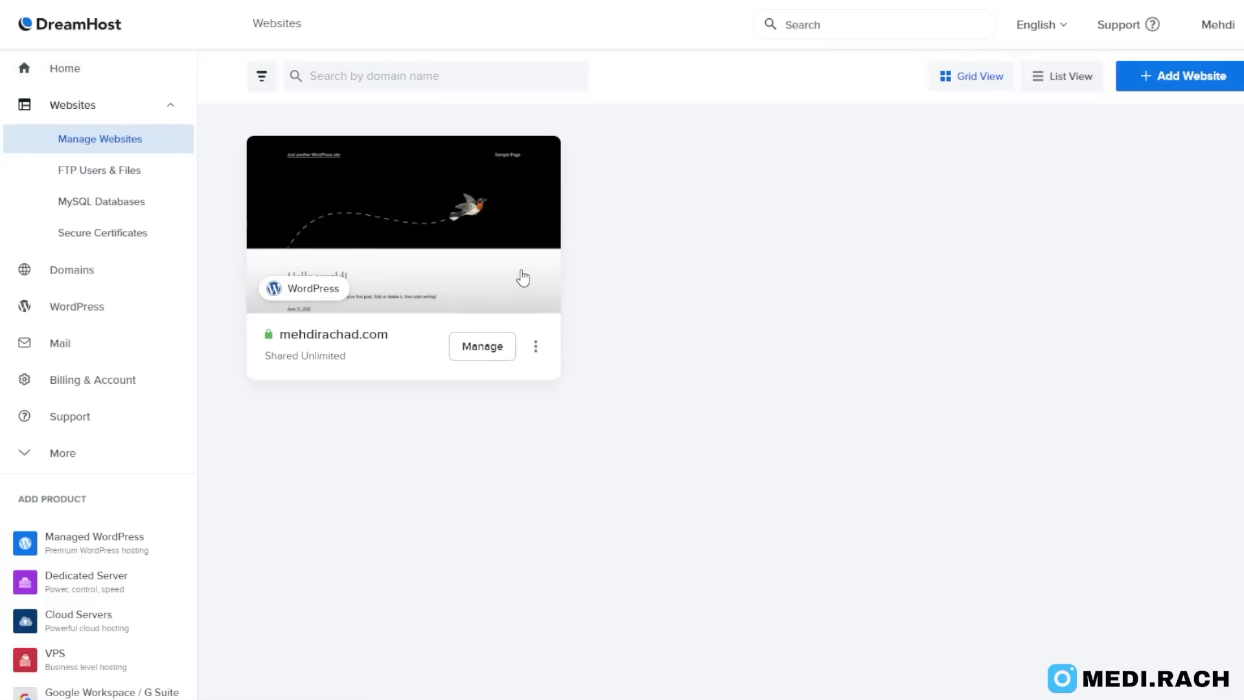
pyautogui.click(481, 349)
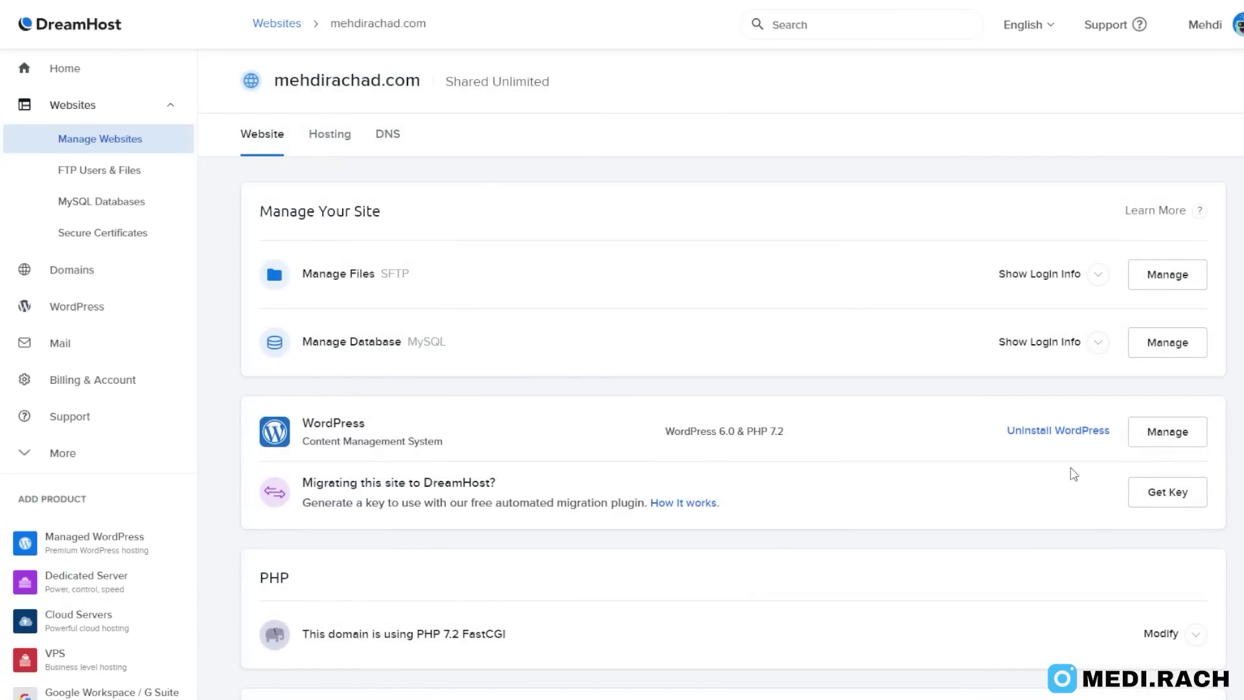
pyautogui.click(1159, 438)
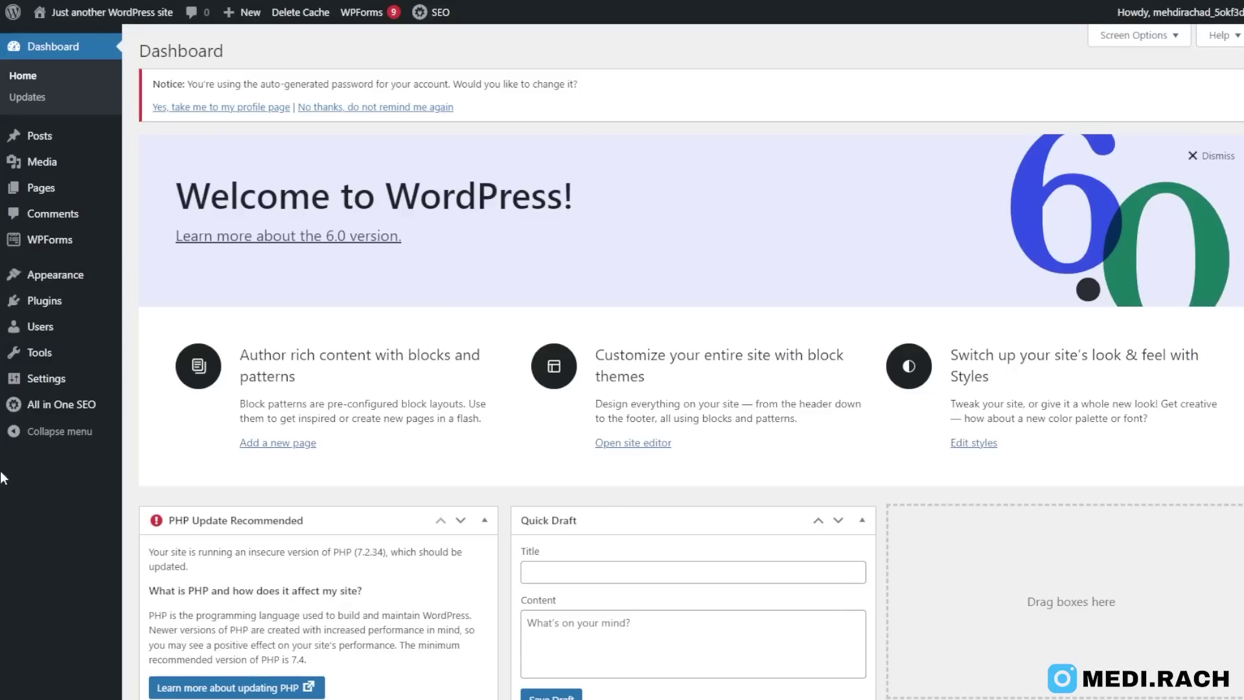
# - Look through the installed WordPress themes and the options for adding a new theme
pyautogui.moveTo(68, 279)
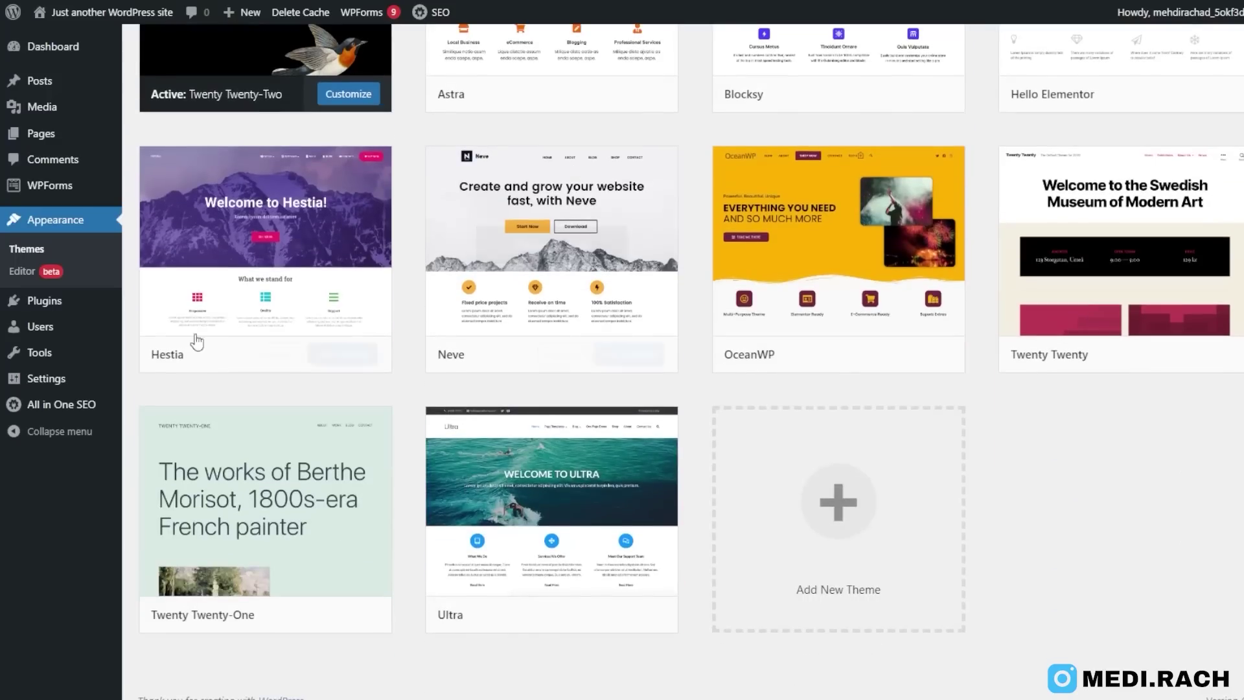
pyautogui.scroll(5, 950, 294)
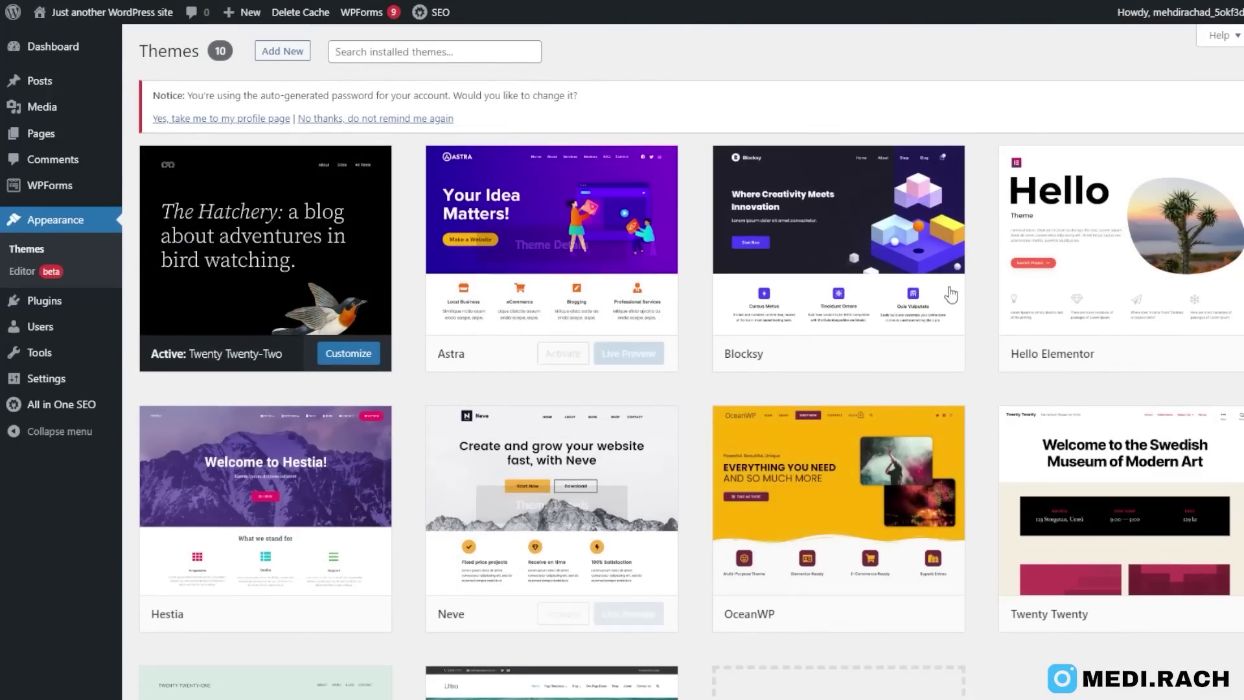
pyautogui.scroll(-4, 876, 481)
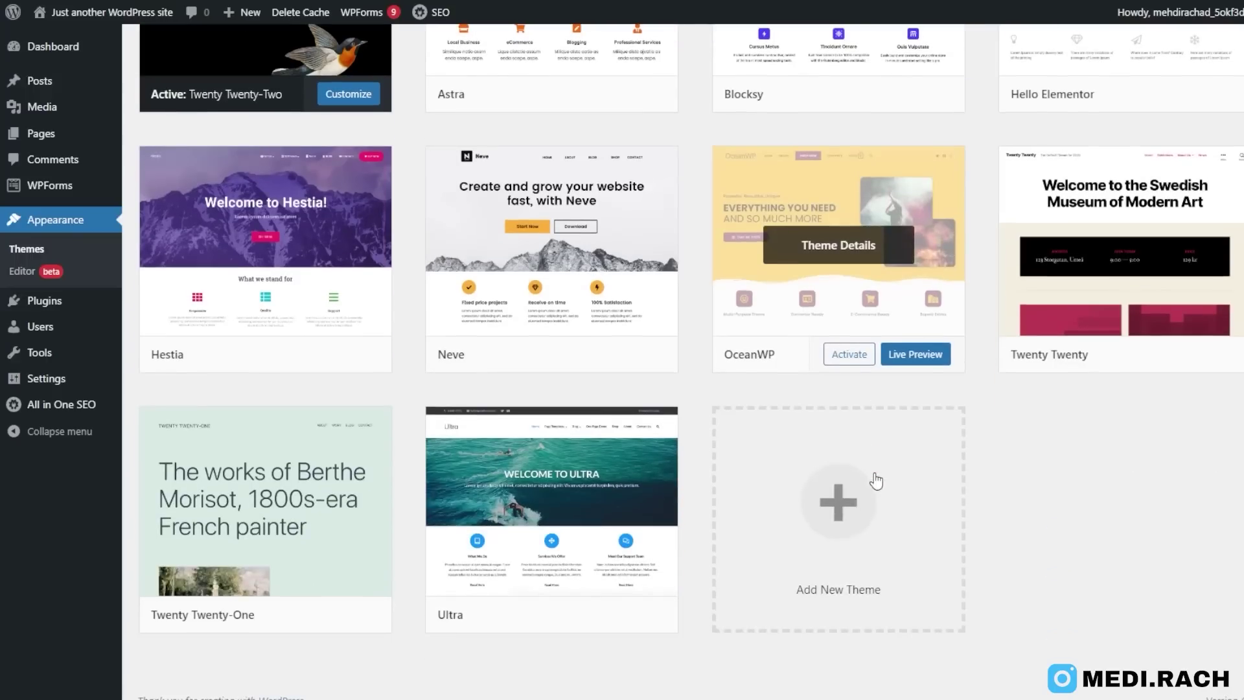
pyautogui.scroll(5, 486, 445)
pyautogui.scroll(-5, 574, 486)
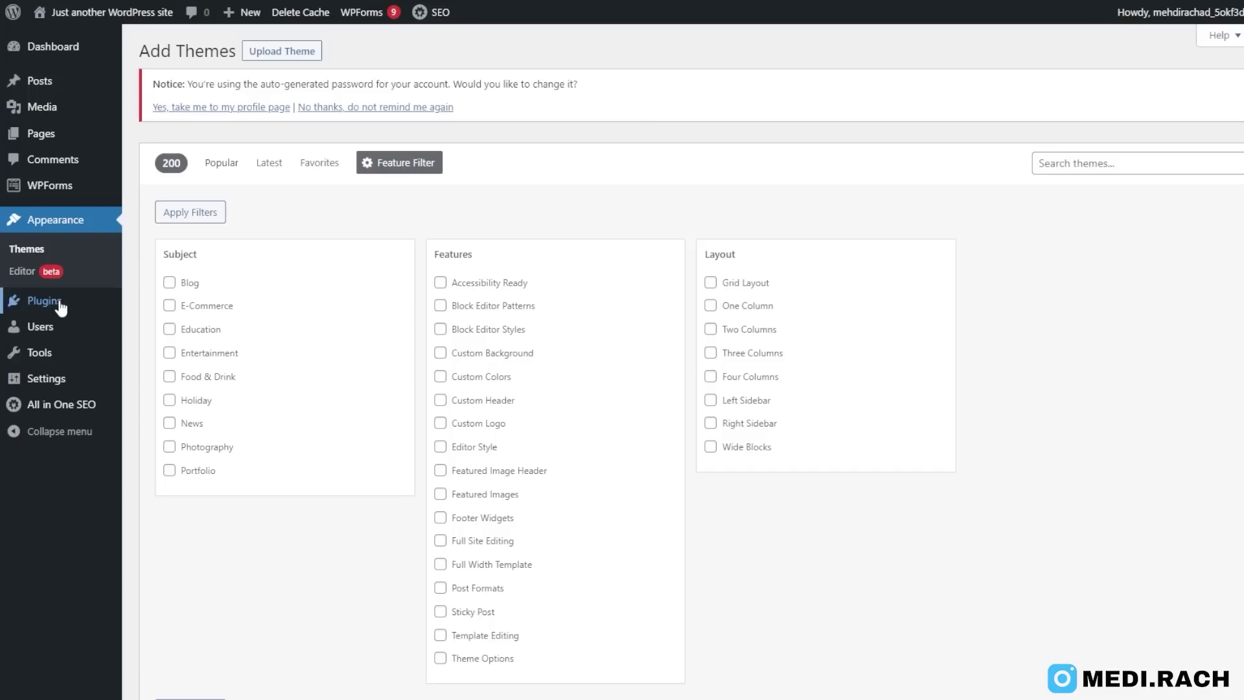
# - Search the plugin directory for "envato", then install and activate the Envato Elements – Photos & Elementor Templates plugin
pyautogui.moveTo(49, 301)
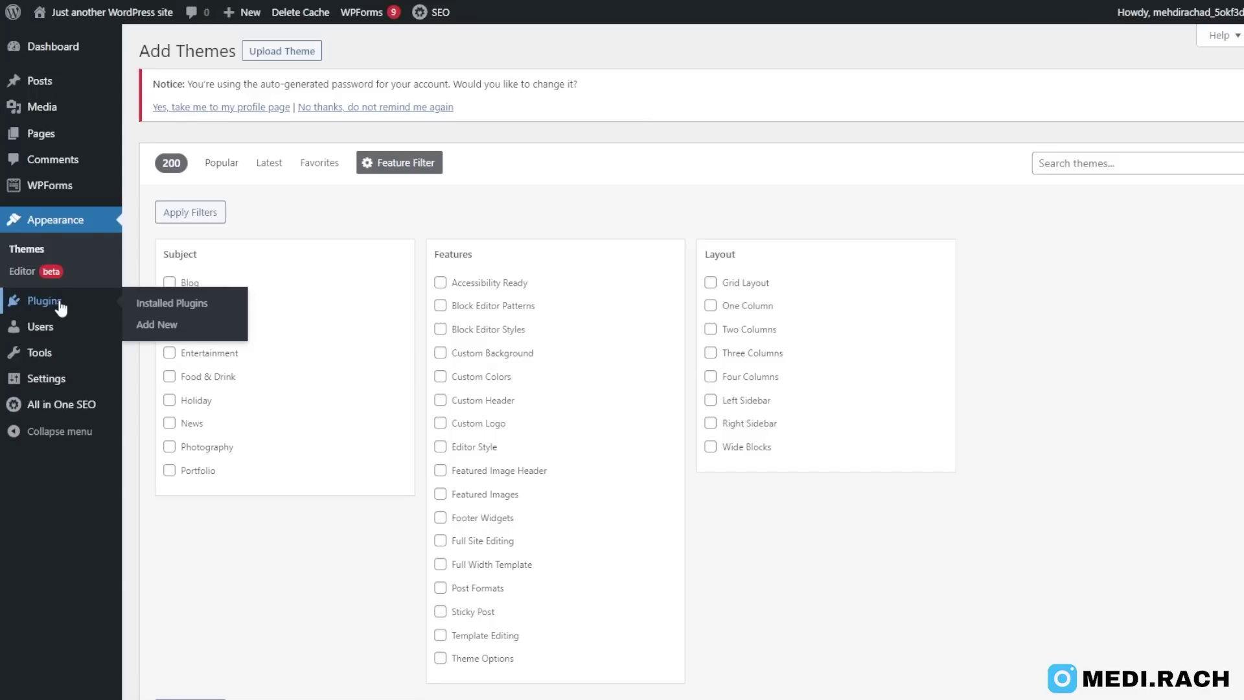
pyautogui.click(156, 325)
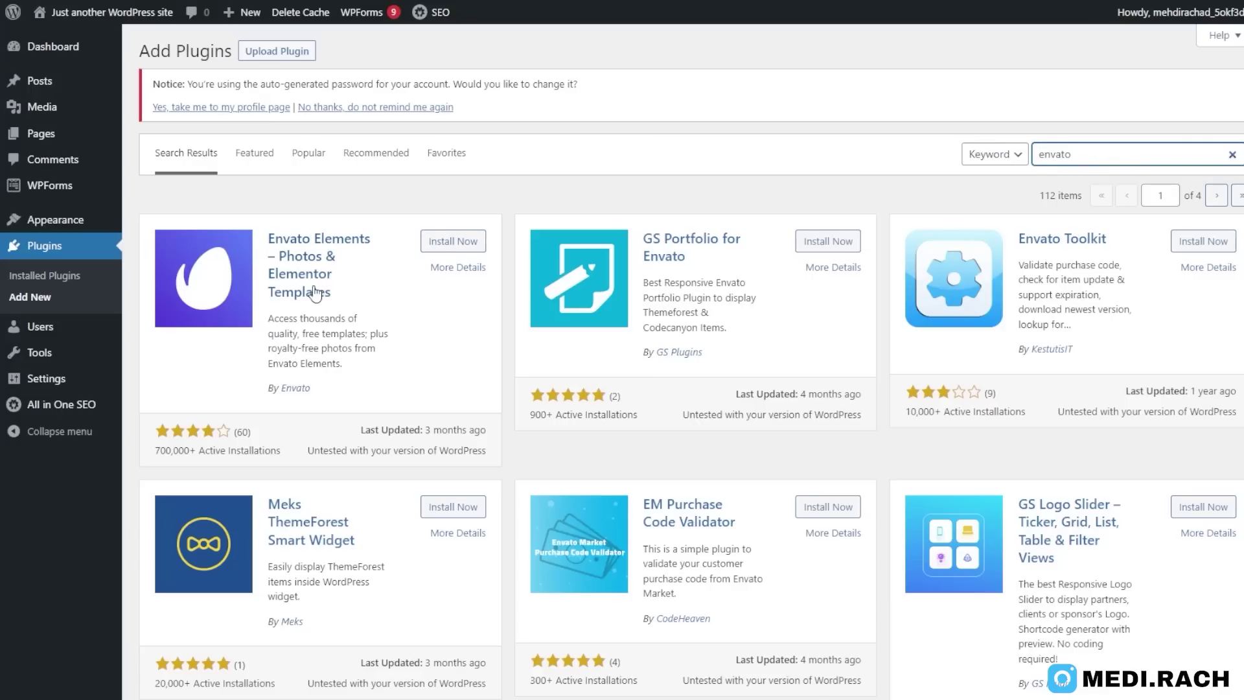
pyautogui.click(447, 245)
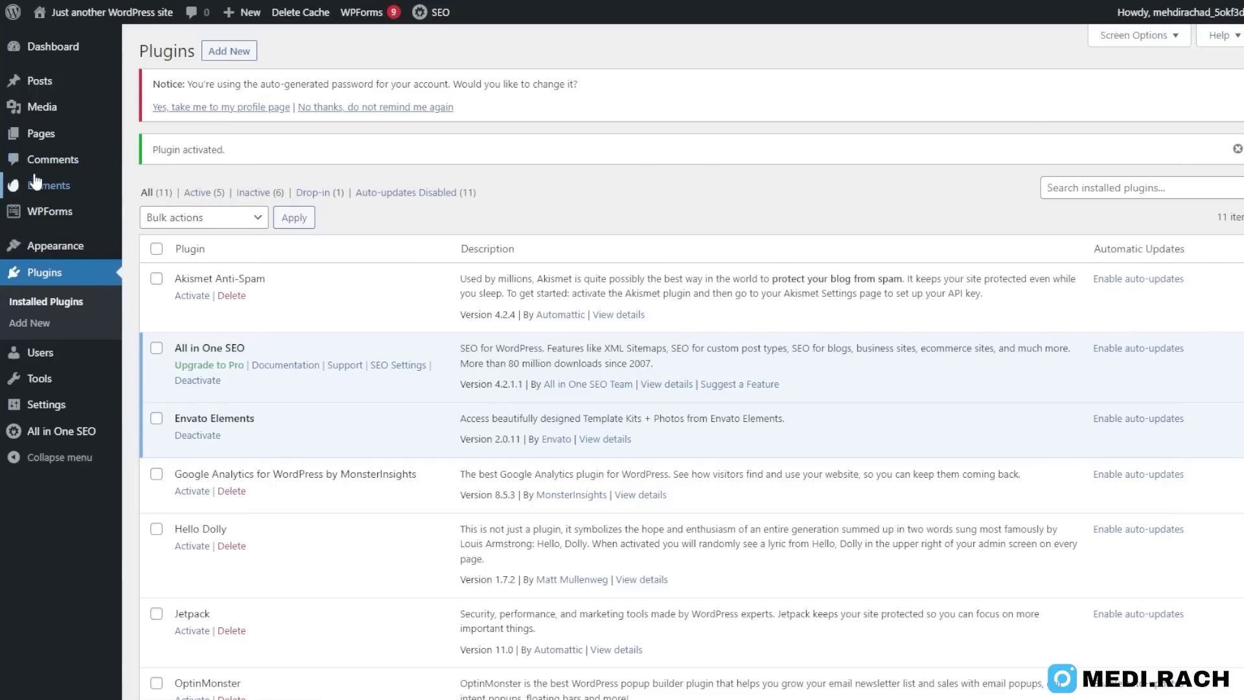
# - Open the Envato Elements premium template kits and search them for "personal"
pyautogui.moveTo(43, 190)
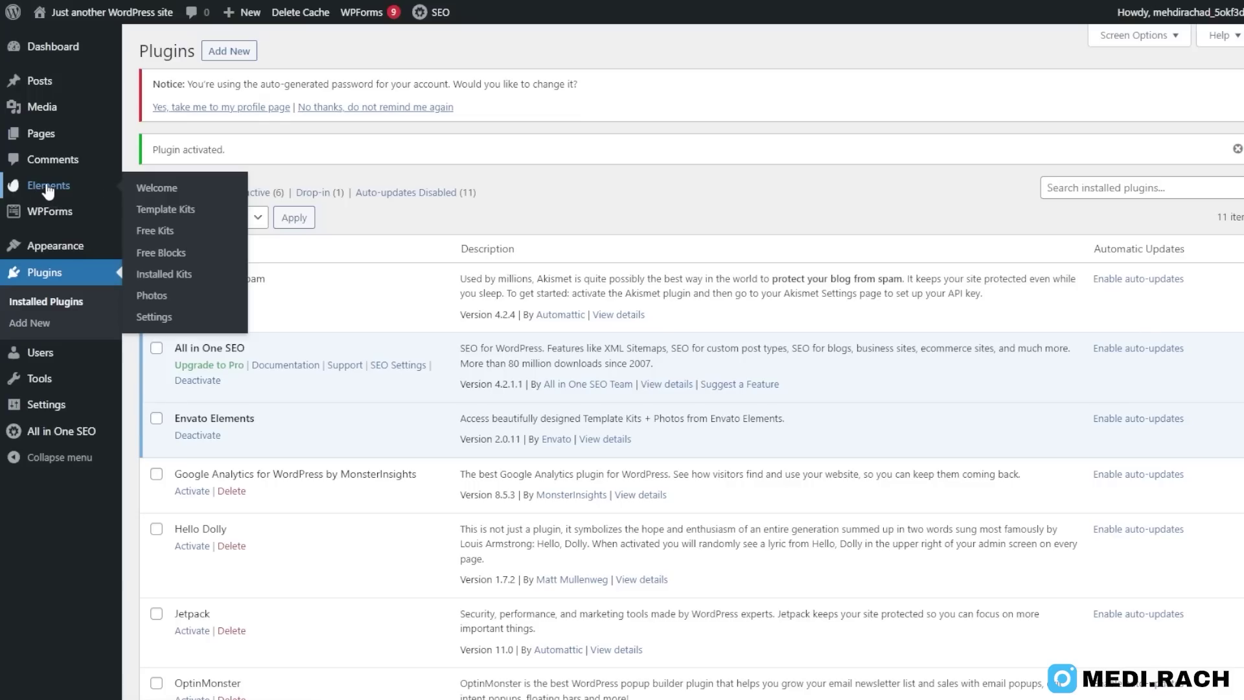
pyautogui.click(162, 211)
pyautogui.click(183, 295)
pyautogui.write('personal')
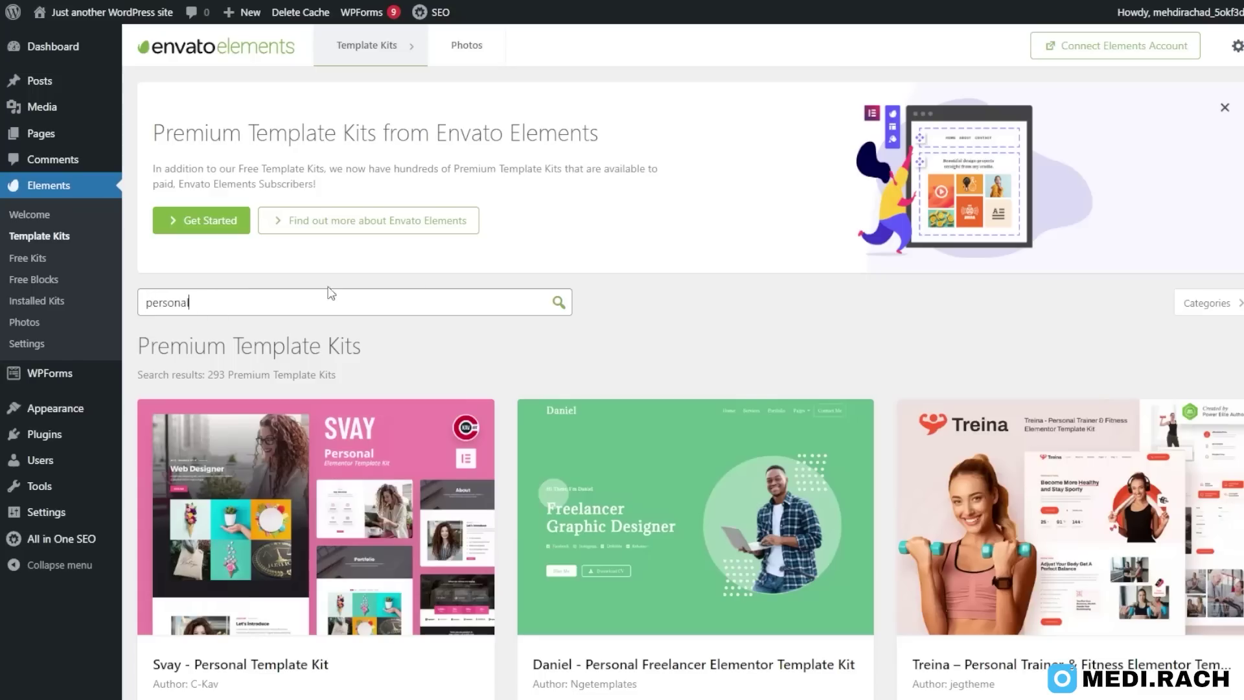
# - Browse the personal template kits found by the search to compare designs for the website
pyautogui.scroll(-10, 517, 299)
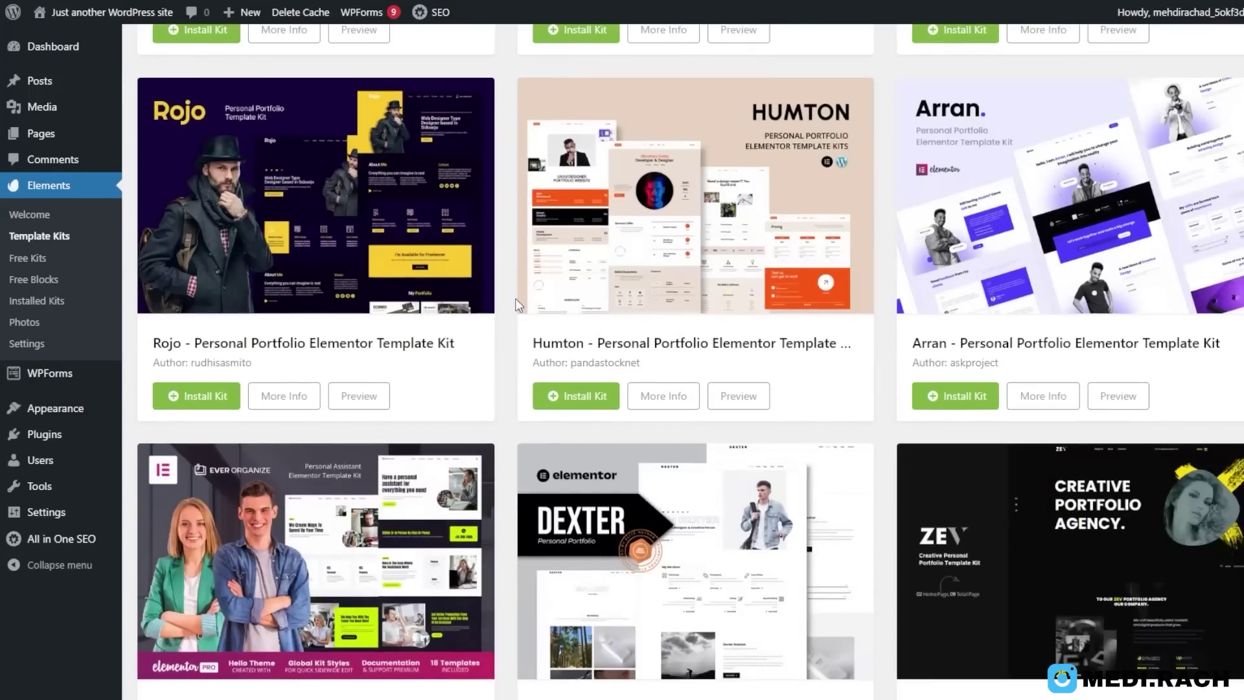
pyautogui.scroll(-10, 515, 298)
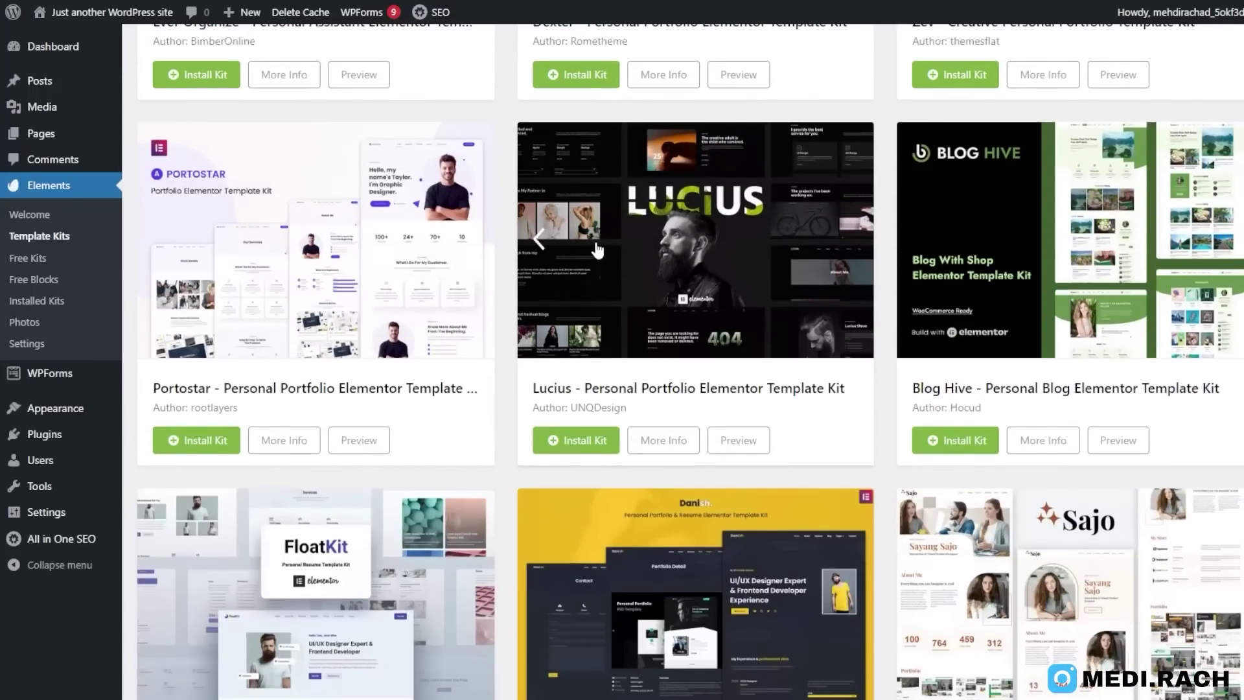
pyautogui.scroll(-13, 596, 251)
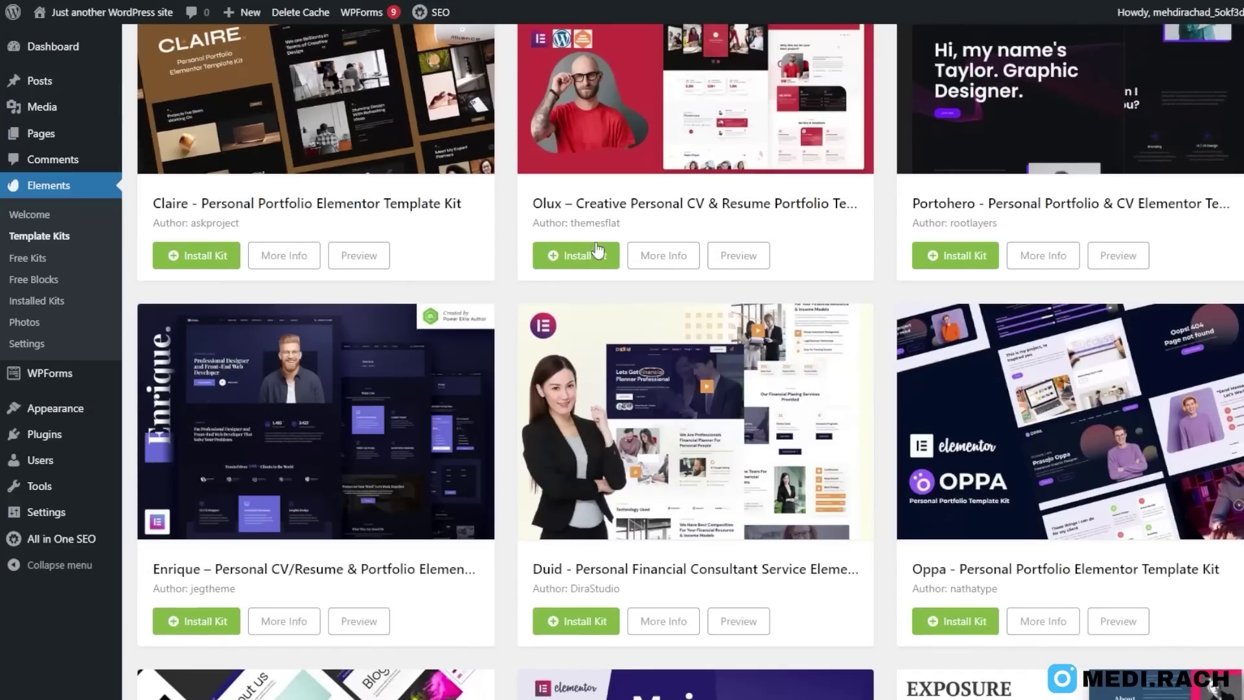
pyautogui.scroll(-3, 597, 250)
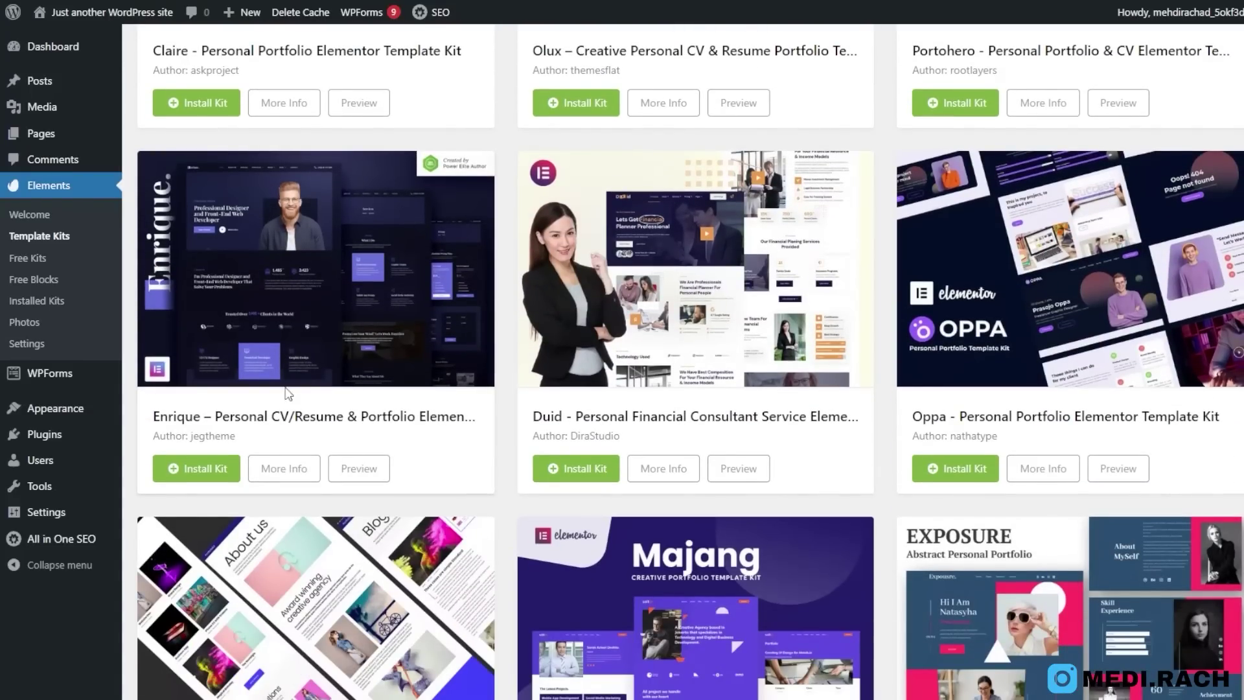
pyautogui.scroll(-16, 681, 329)
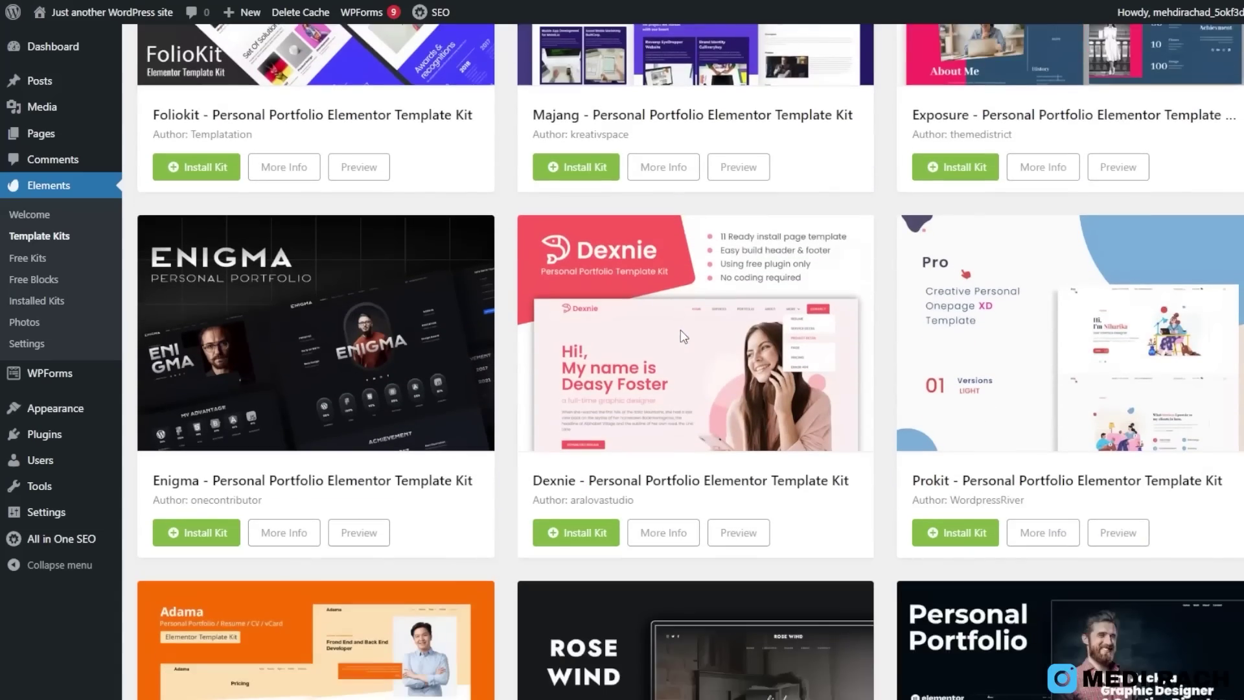
pyautogui.scroll(1, 414, 271)
pyautogui.scroll(-20, 413, 271)
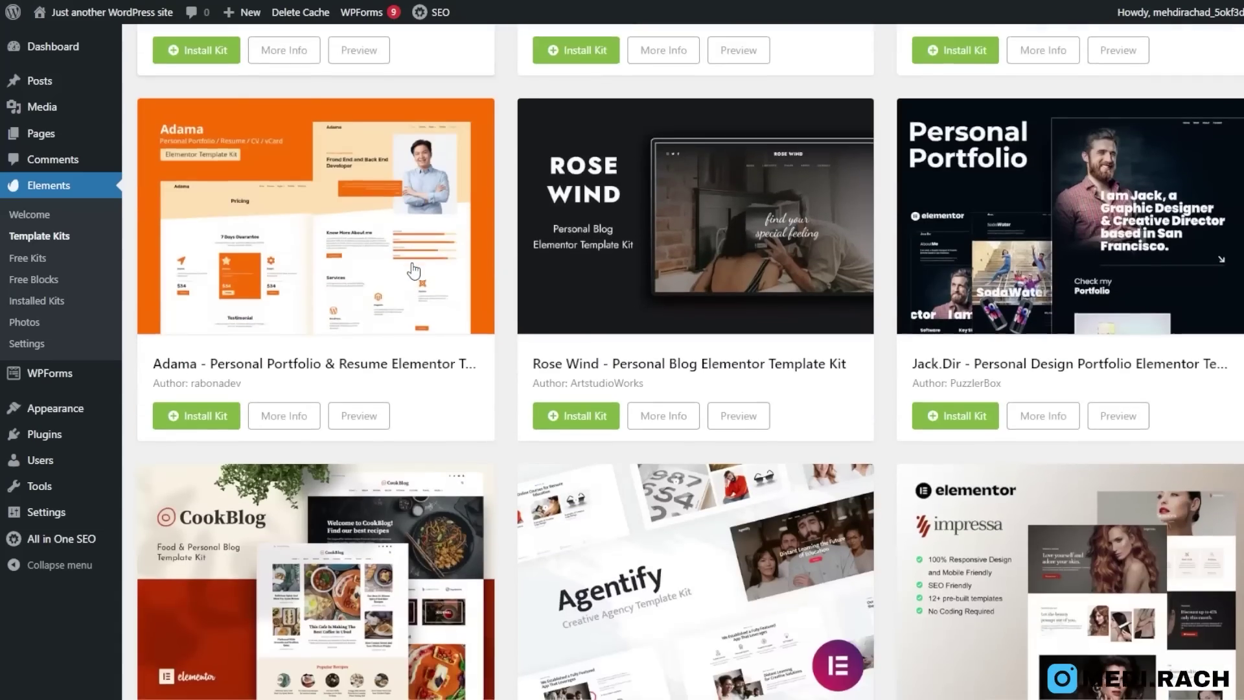
pyautogui.scroll(-20, 590, 266)
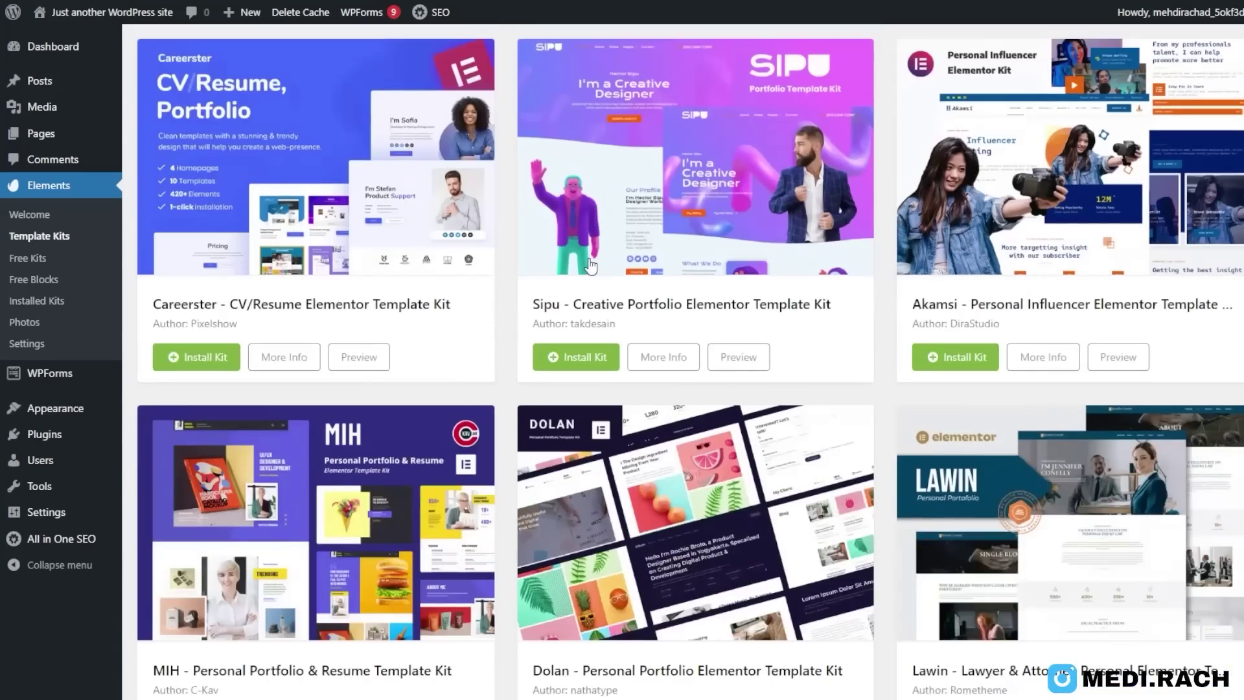
pyautogui.scroll(12, 506, 367)
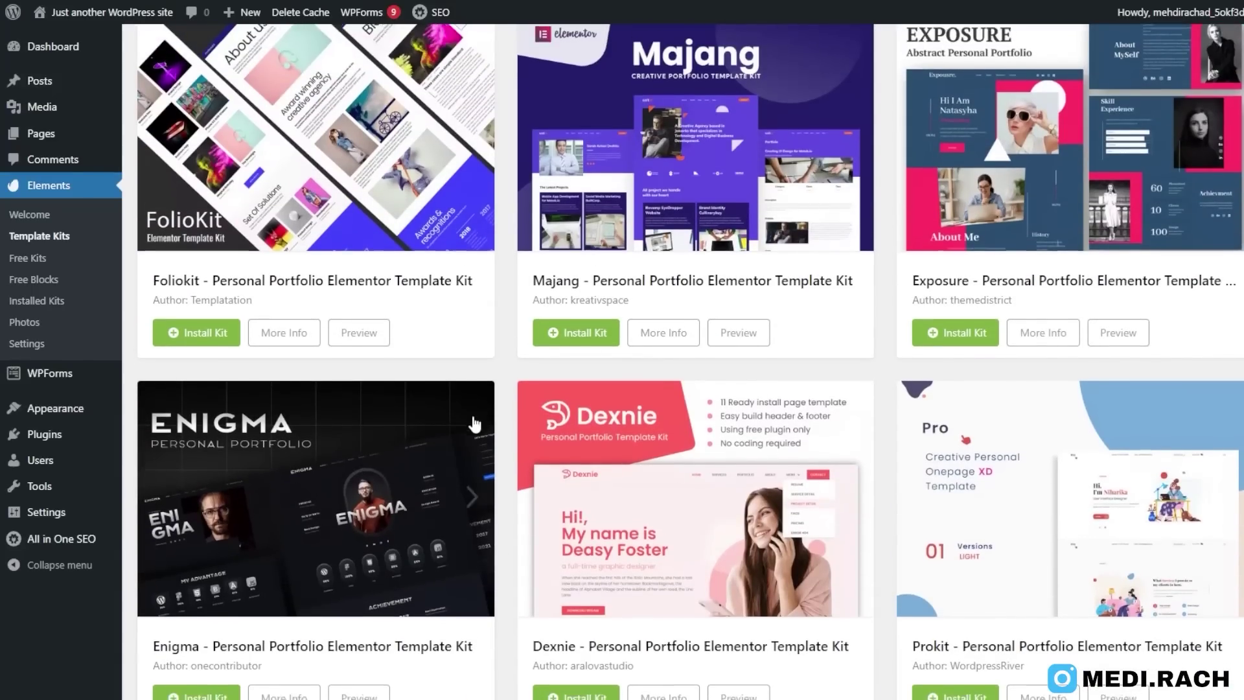
pyautogui.scroll(-10, 483, 402)
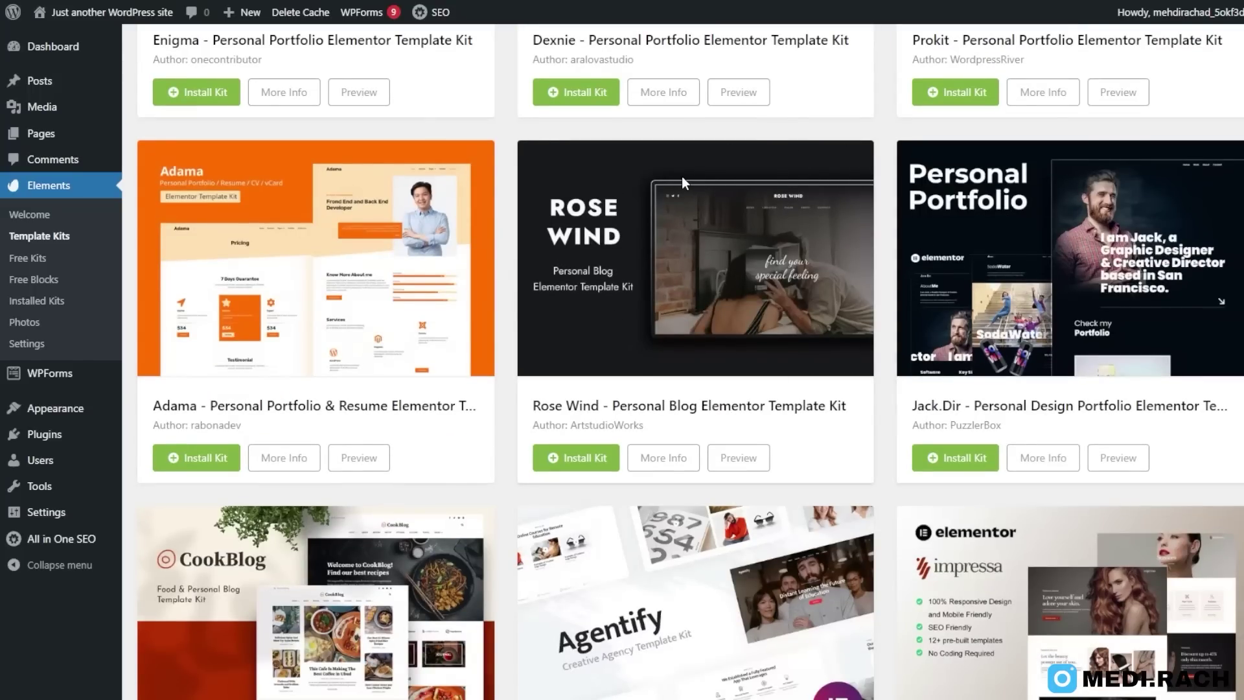
pyautogui.scroll(-12, 570, 305)
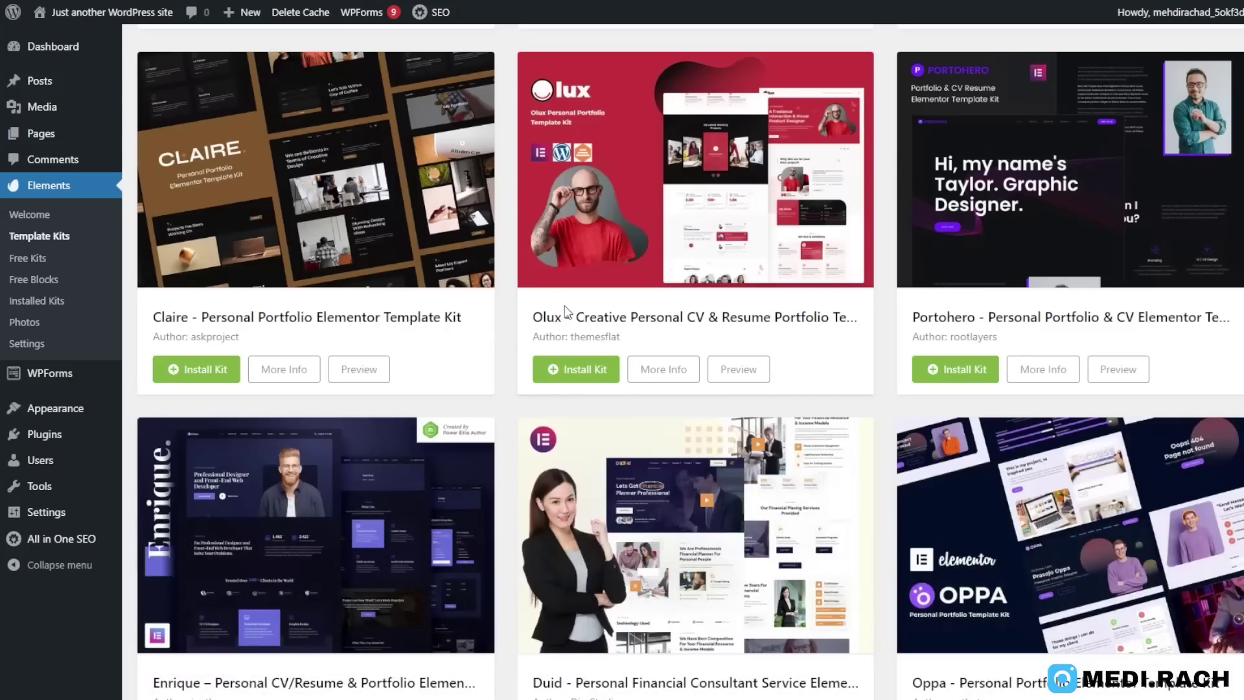
pyautogui.scroll(-3, 311, 388)
pyautogui.scroll(2, 351, 387)
pyautogui.scroll(-4, 325, 583)
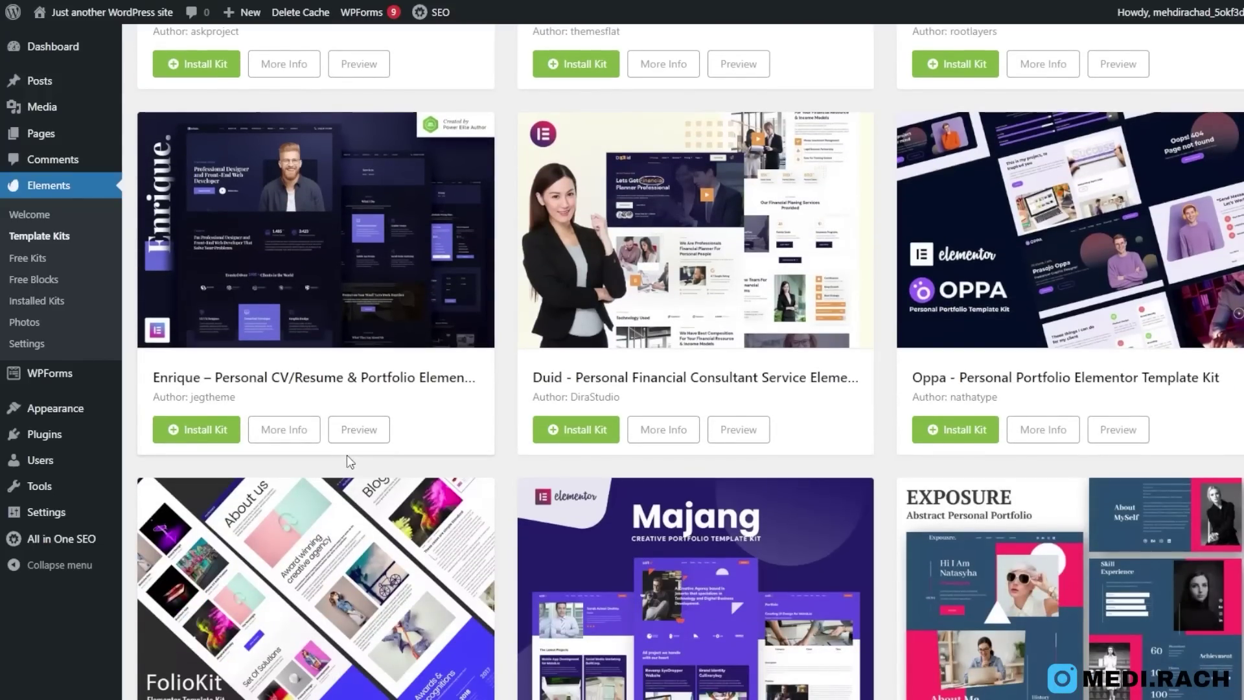
# - Preview the Enrique – Personal CV/Resume & Portfolio kit and examine its home page sections and navigation
pyautogui.click(361, 430)
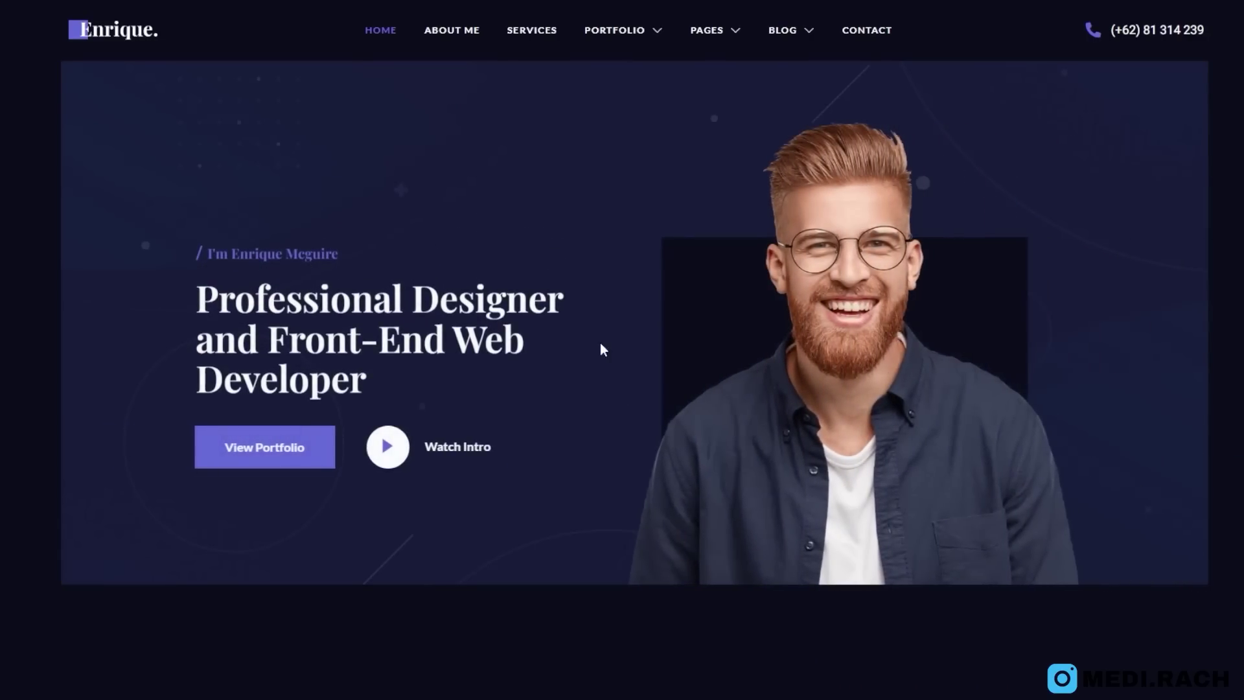
pyautogui.scroll(-15, 659, 259)
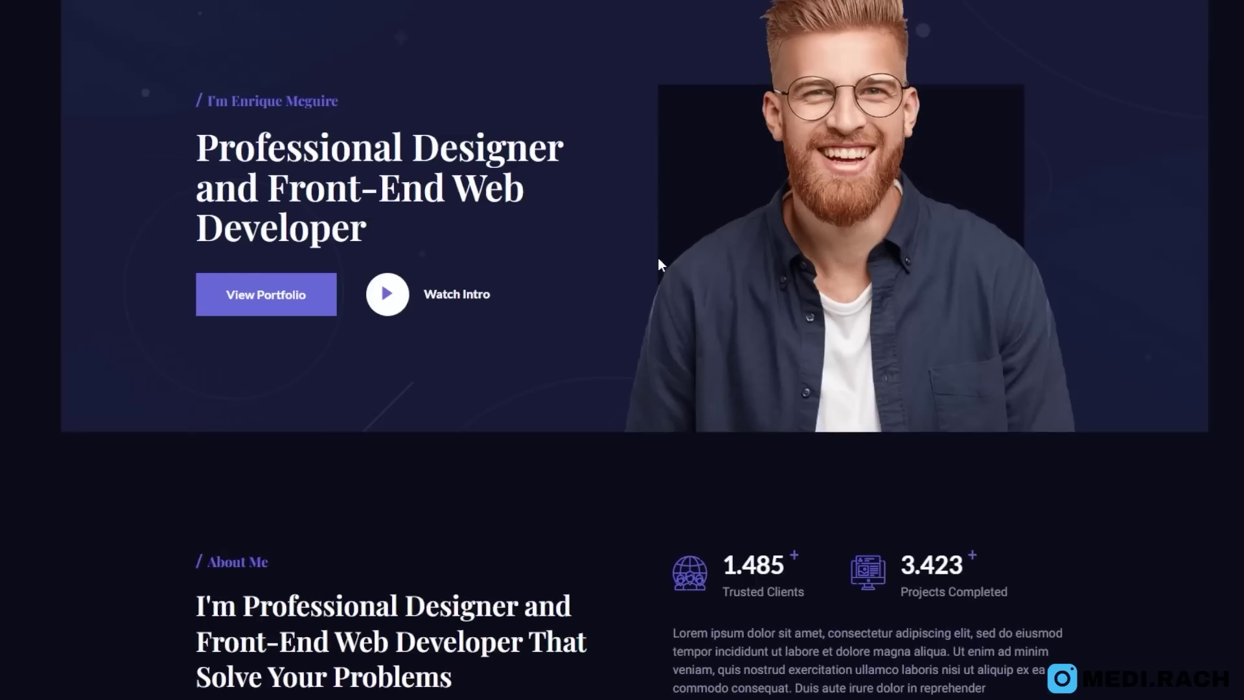
pyautogui.scroll(-5, 658, 259)
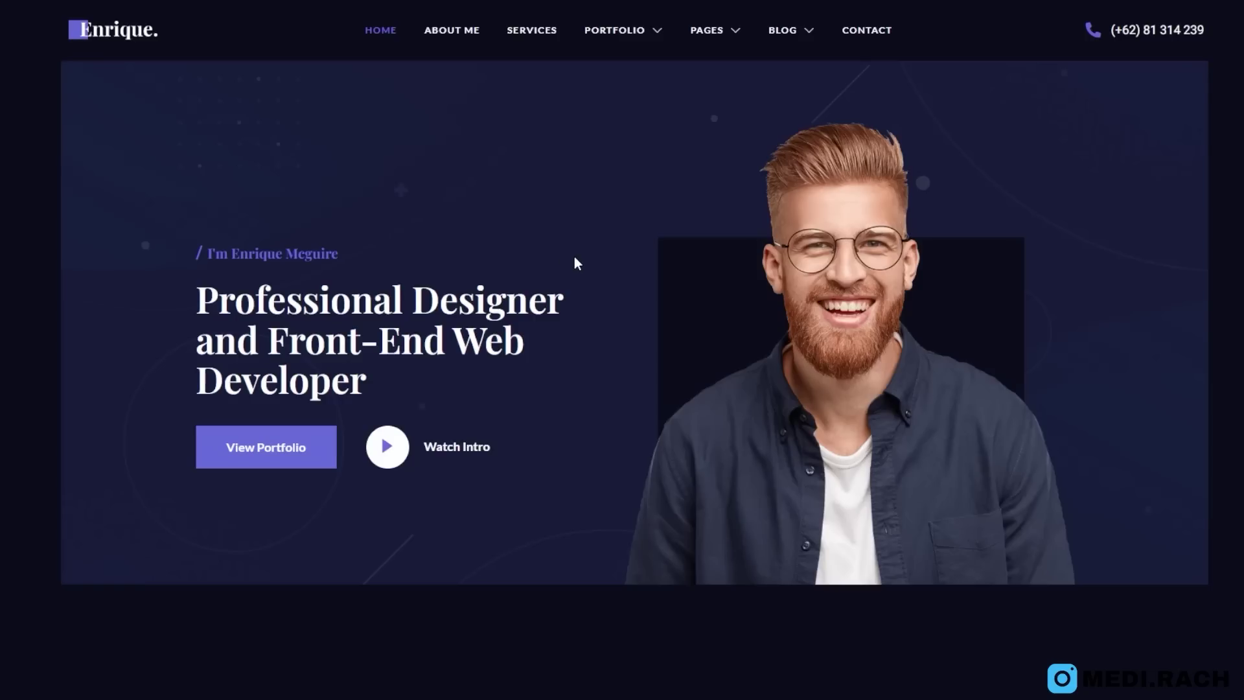
pyautogui.scroll(-10, 575, 265)
pyautogui.scroll(10, 574, 270)
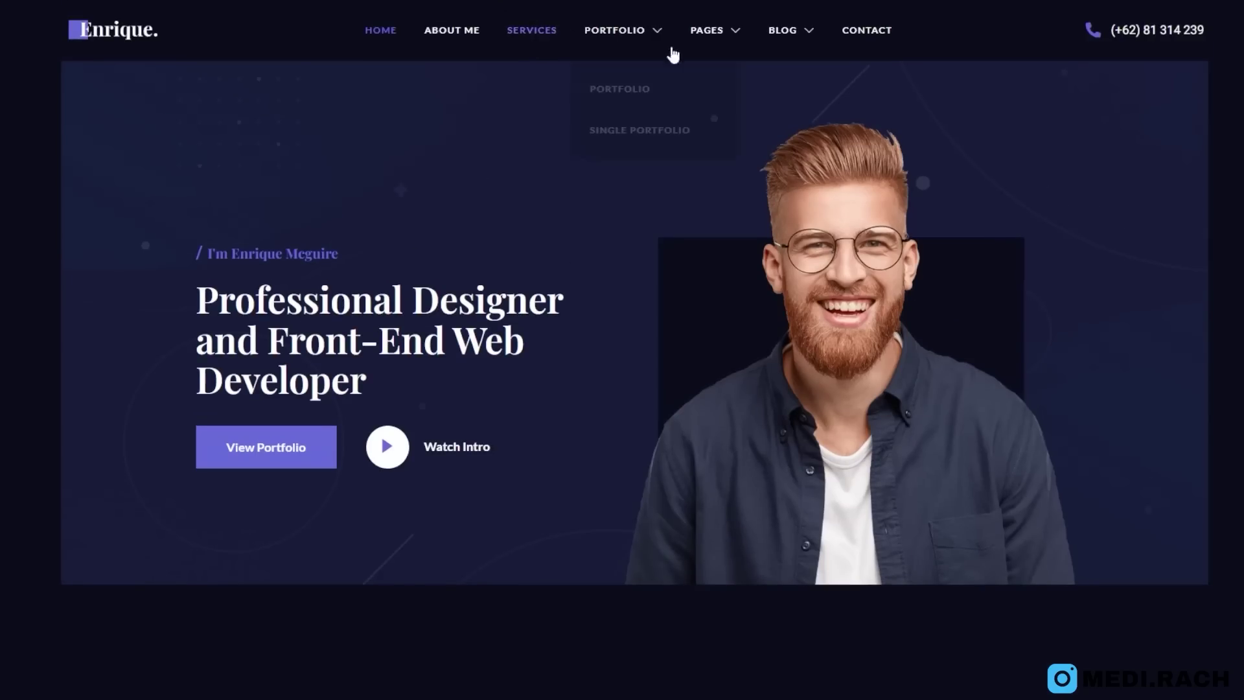
pyautogui.scroll(-15, 791, 162)
pyautogui.scroll(-15, 791, 188)
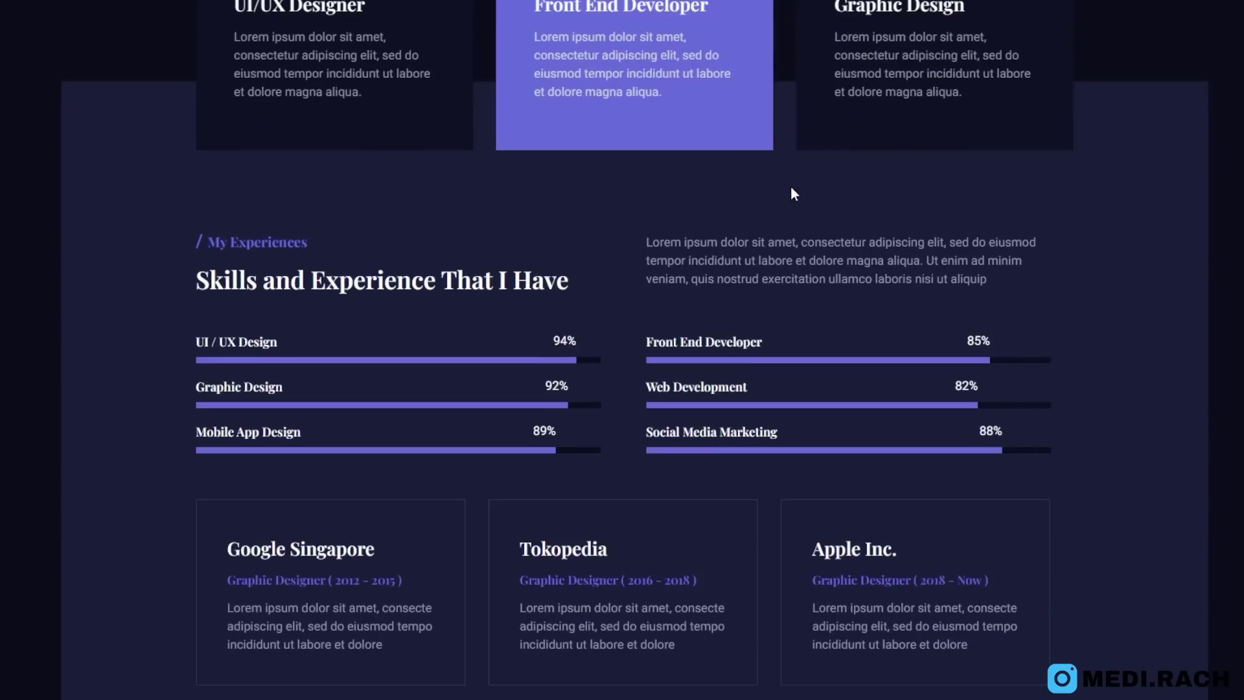
pyautogui.scroll(-15, 773, 291)
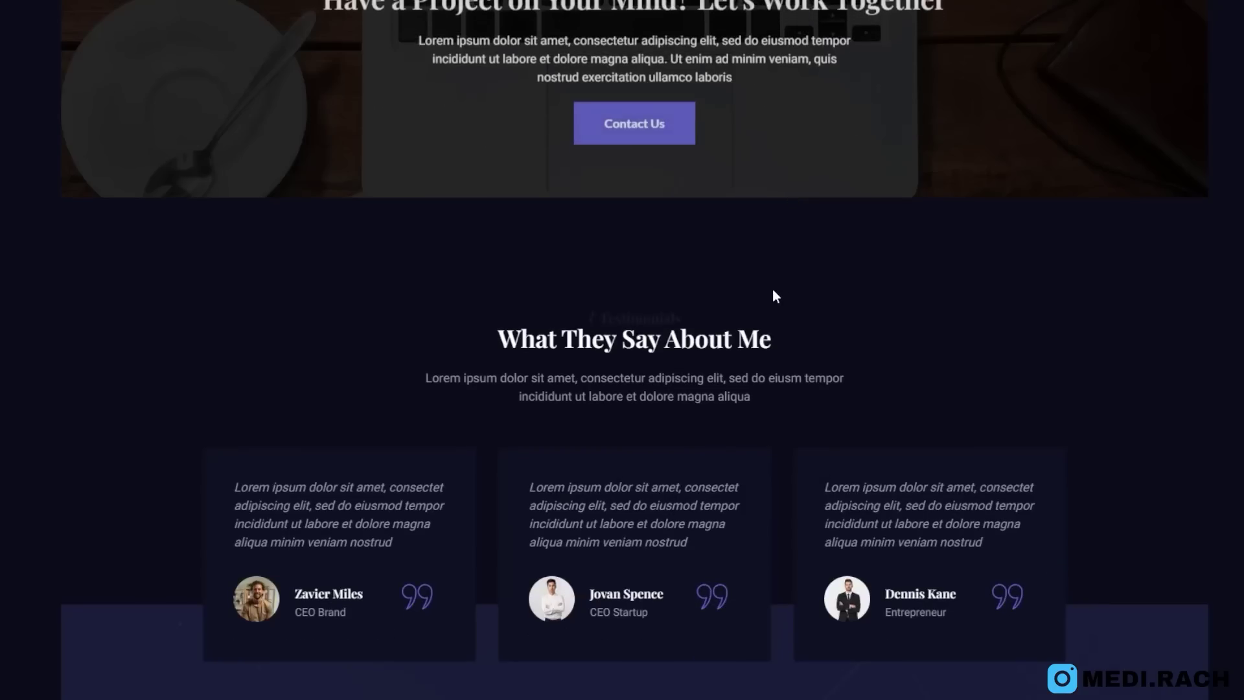
pyautogui.scroll(17, 772, 292)
pyautogui.scroll(10, 772, 289)
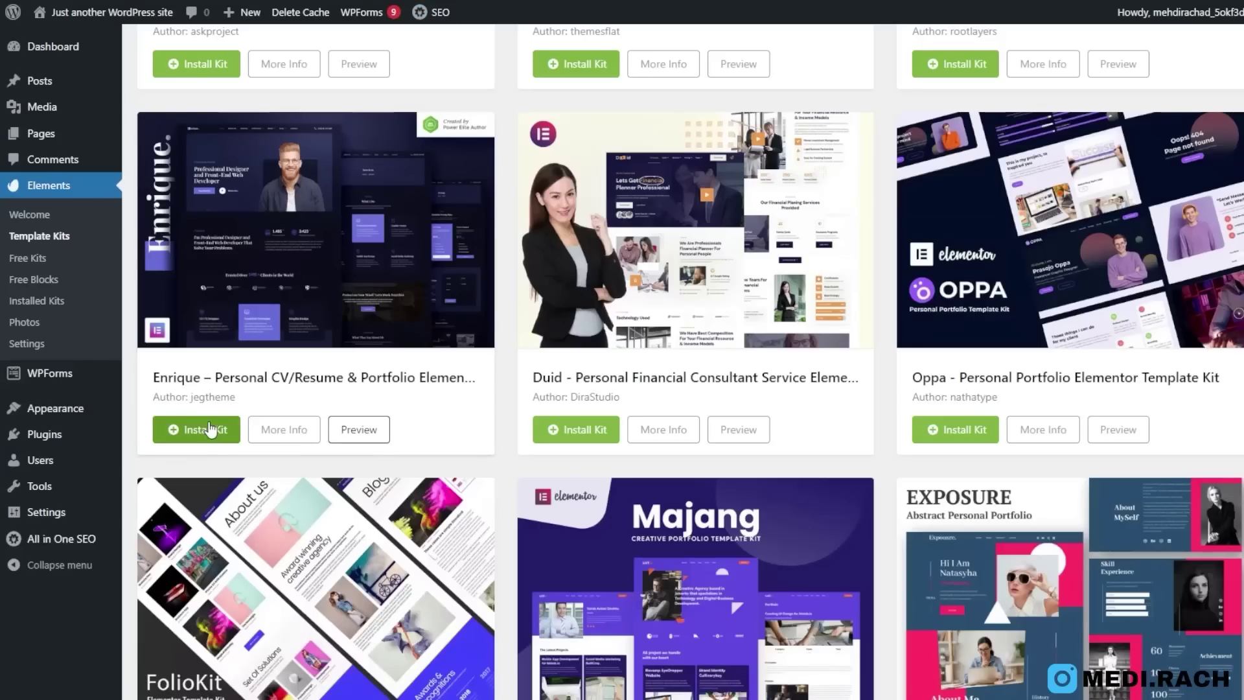
# - Install the Enrique template kit, including all of its missing plugin and Elementor setting requirements
pyautogui.click(192, 433)
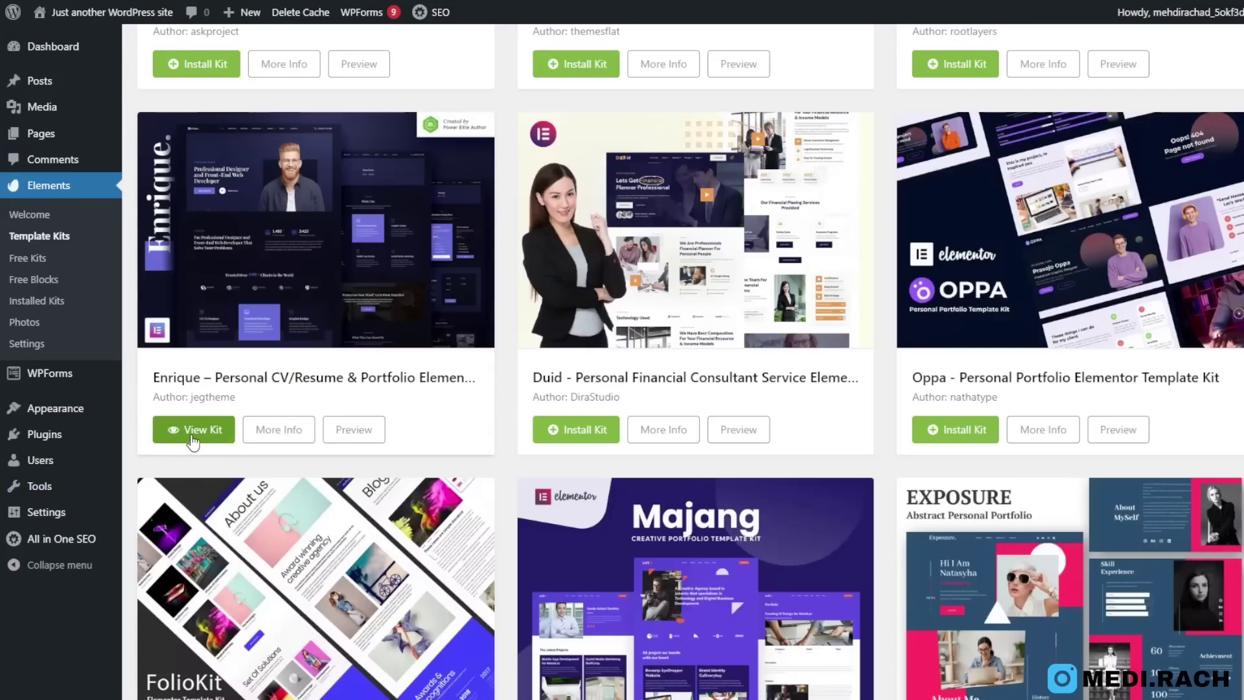
pyautogui.click(193, 436)
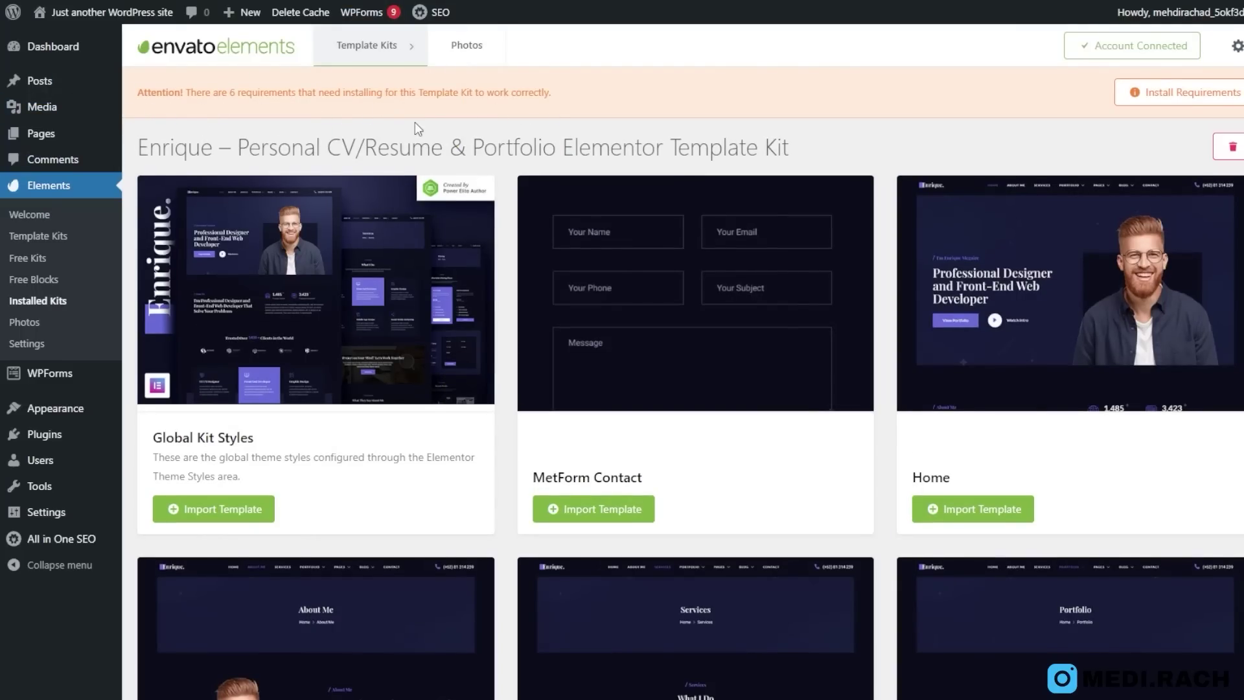
pyautogui.click(1187, 100)
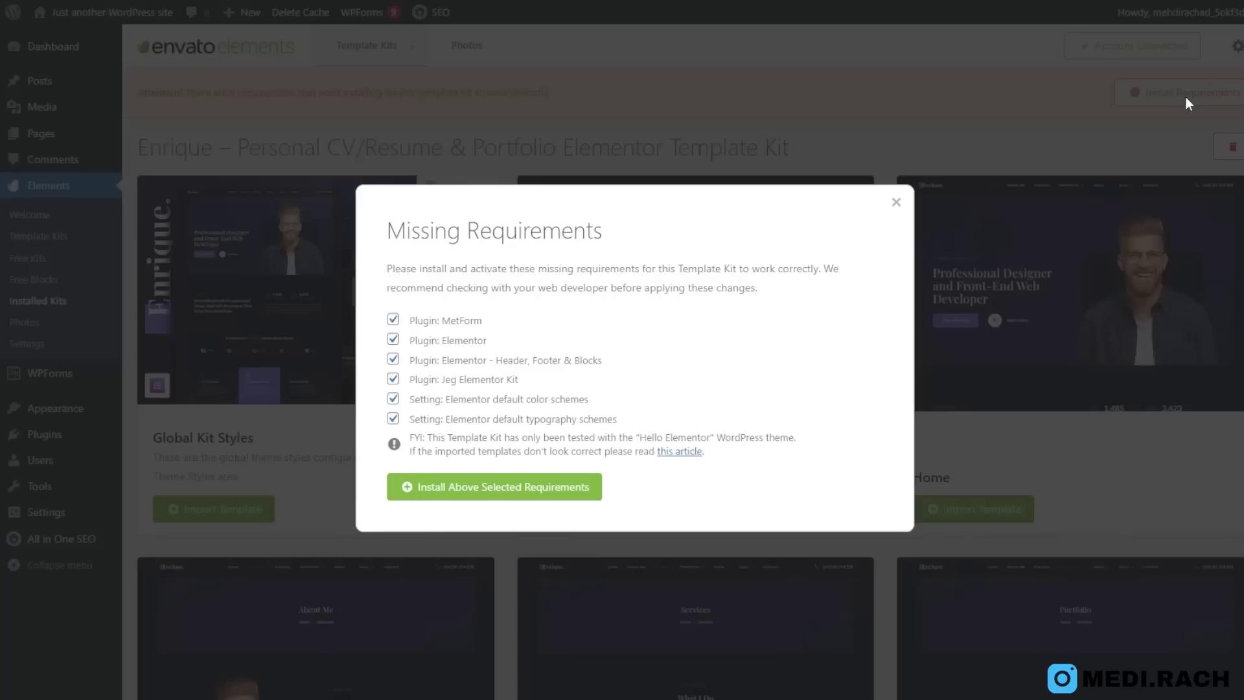
pyautogui.click(509, 492)
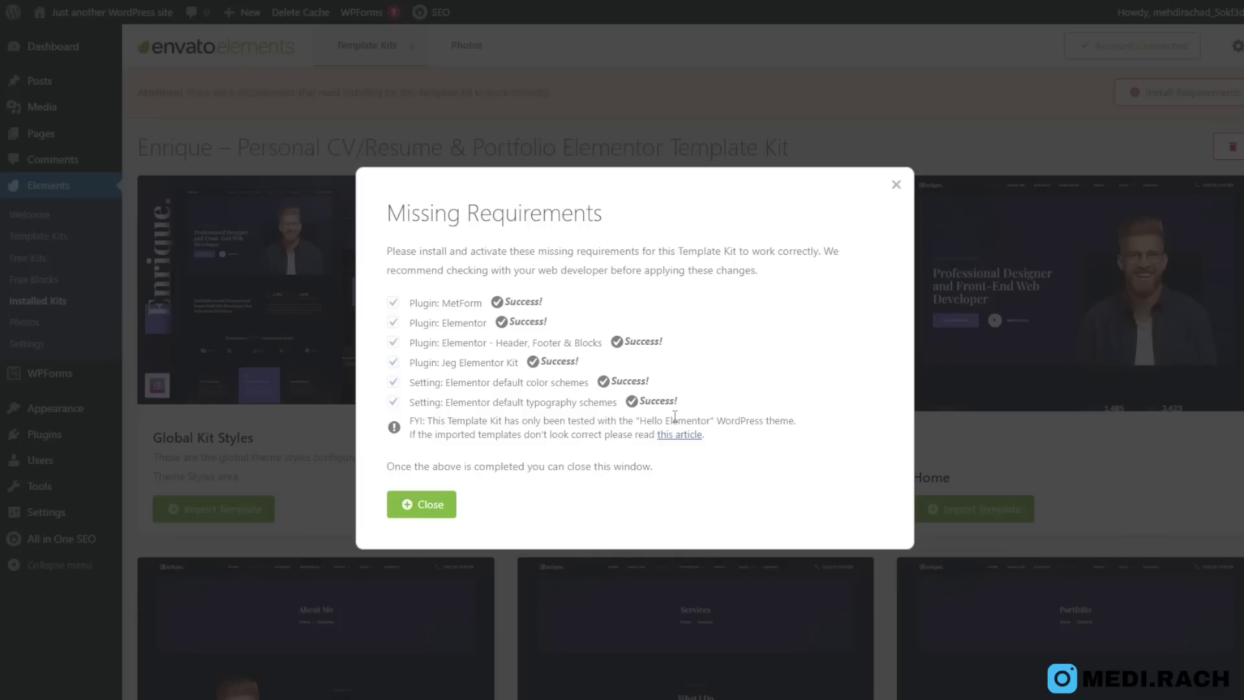
pyautogui.click(422, 512)
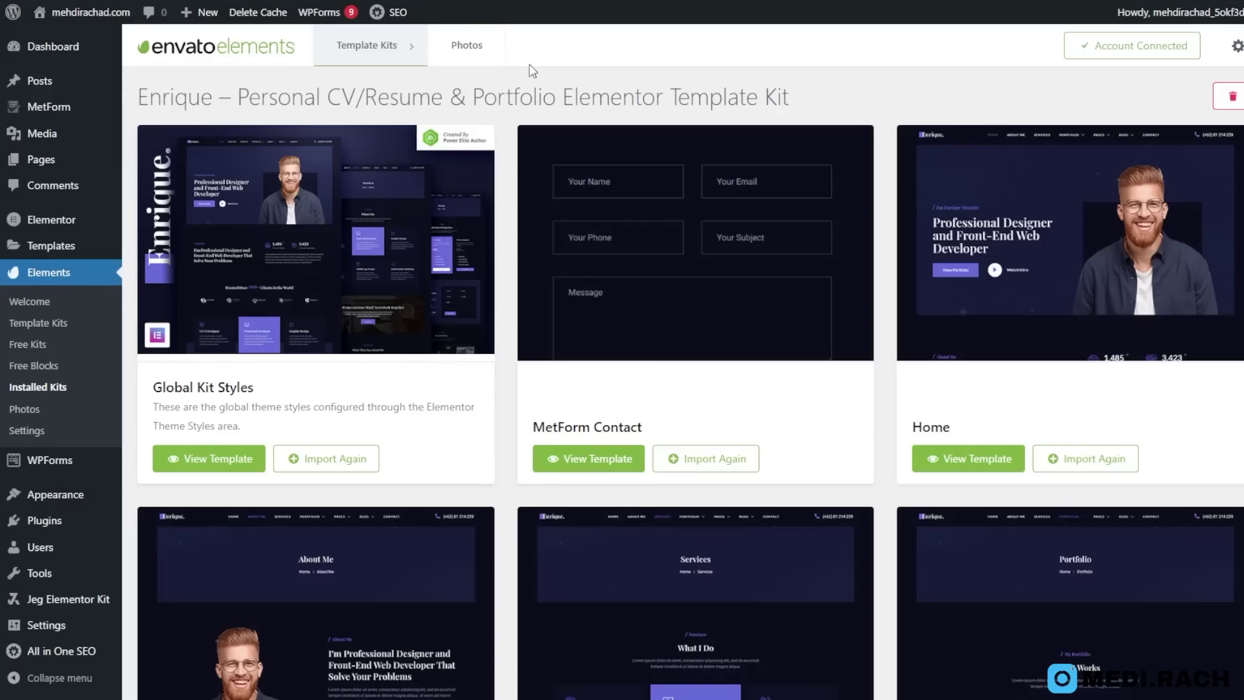
# - Review the Enrique kit's page templates to check which ones are imported
pyautogui.scroll(-15, 1071, 297)
pyautogui.scroll(-2, 1070, 298)
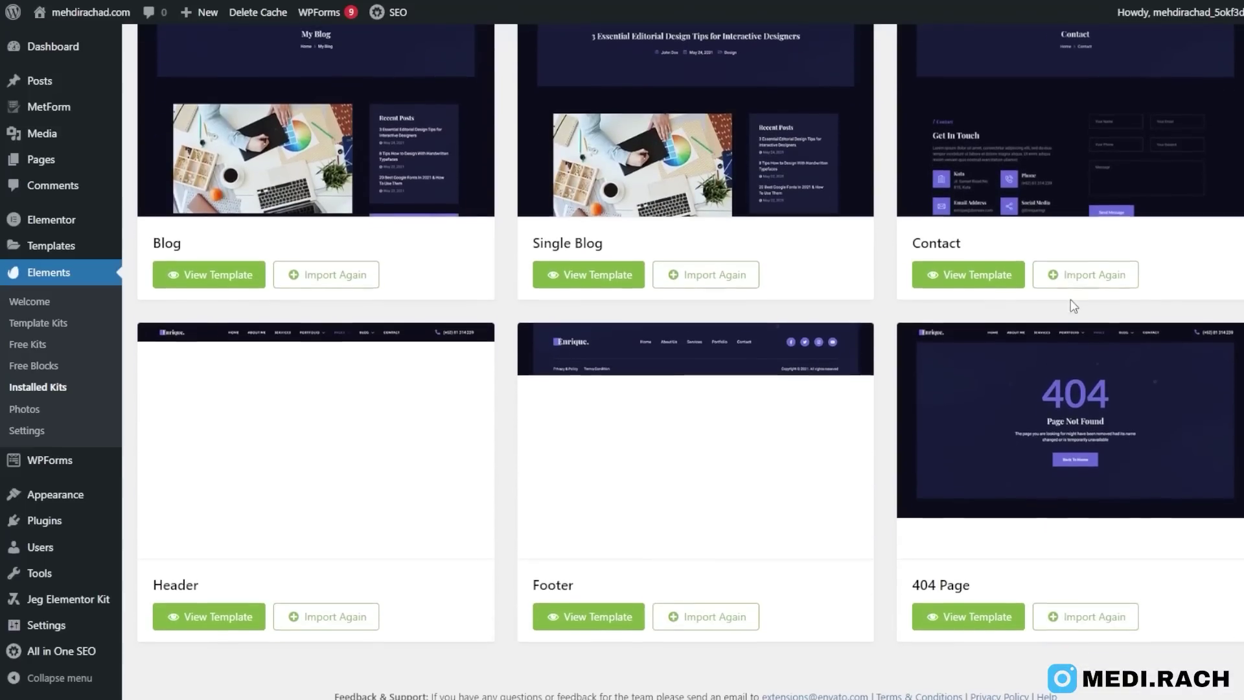
pyautogui.scroll(15, 1059, 404)
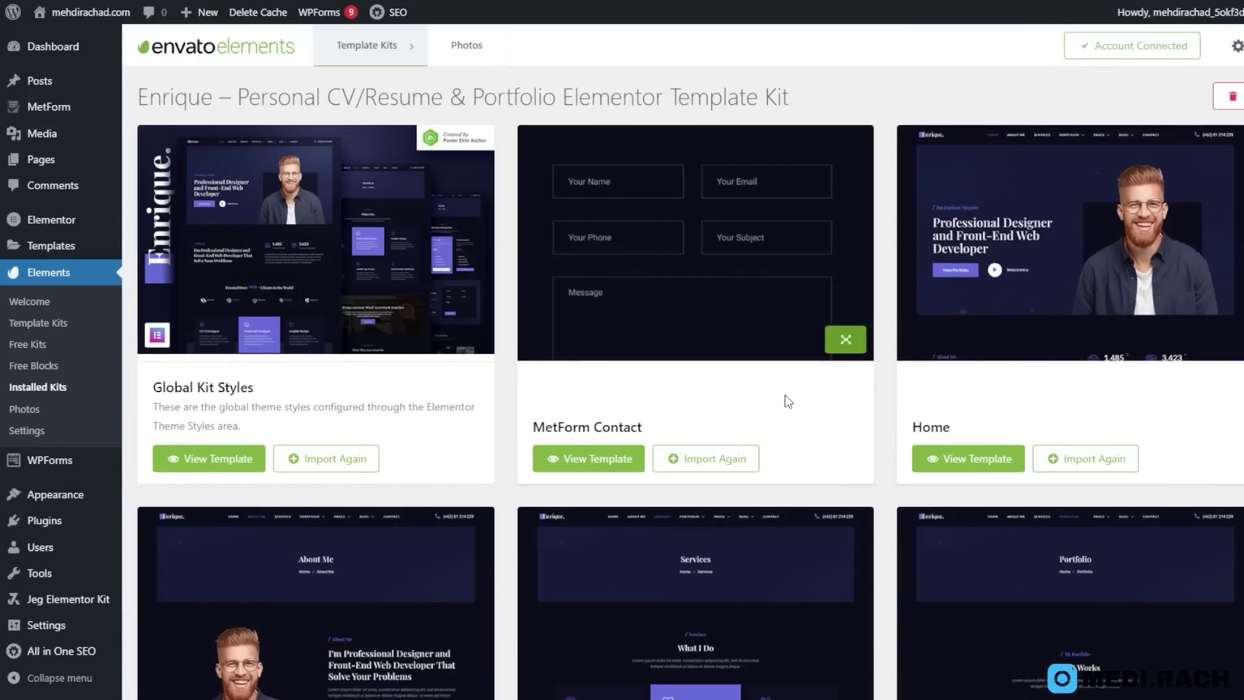
pyautogui.scroll(-5, 1002, 464)
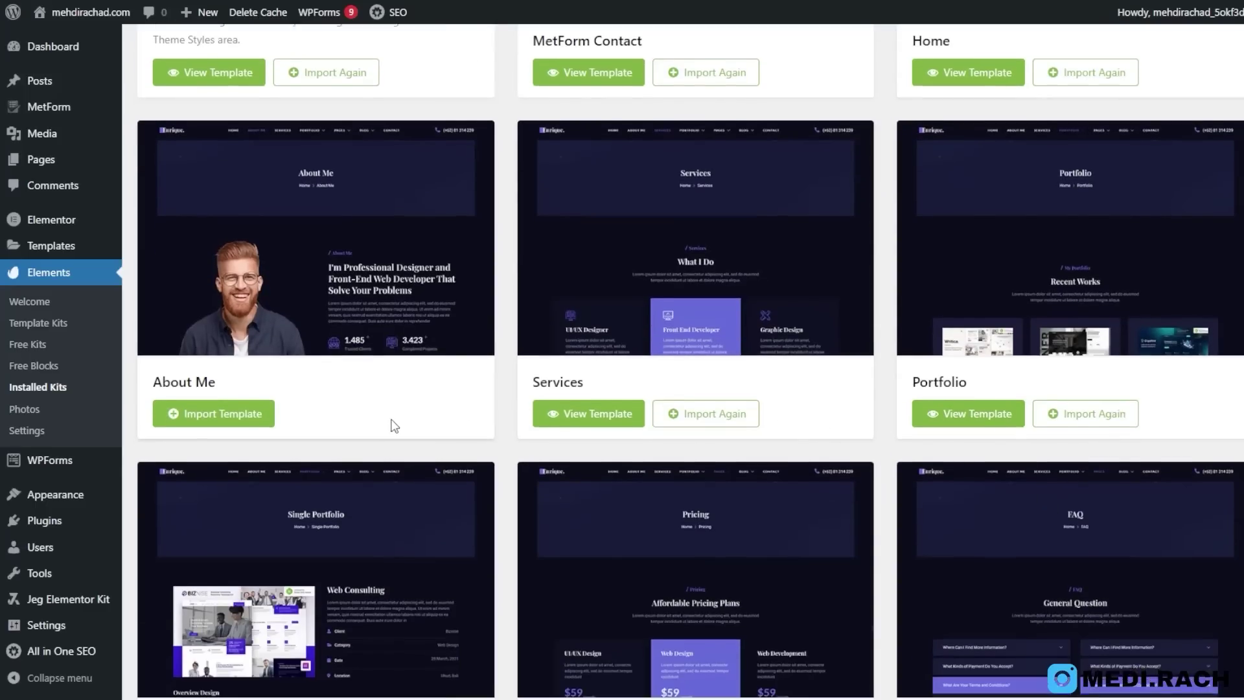
# - Import the About Me page template from the installed Enrique kit
pyautogui.scroll(-5, 497, 388)
pyautogui.scroll(4, 496, 388)
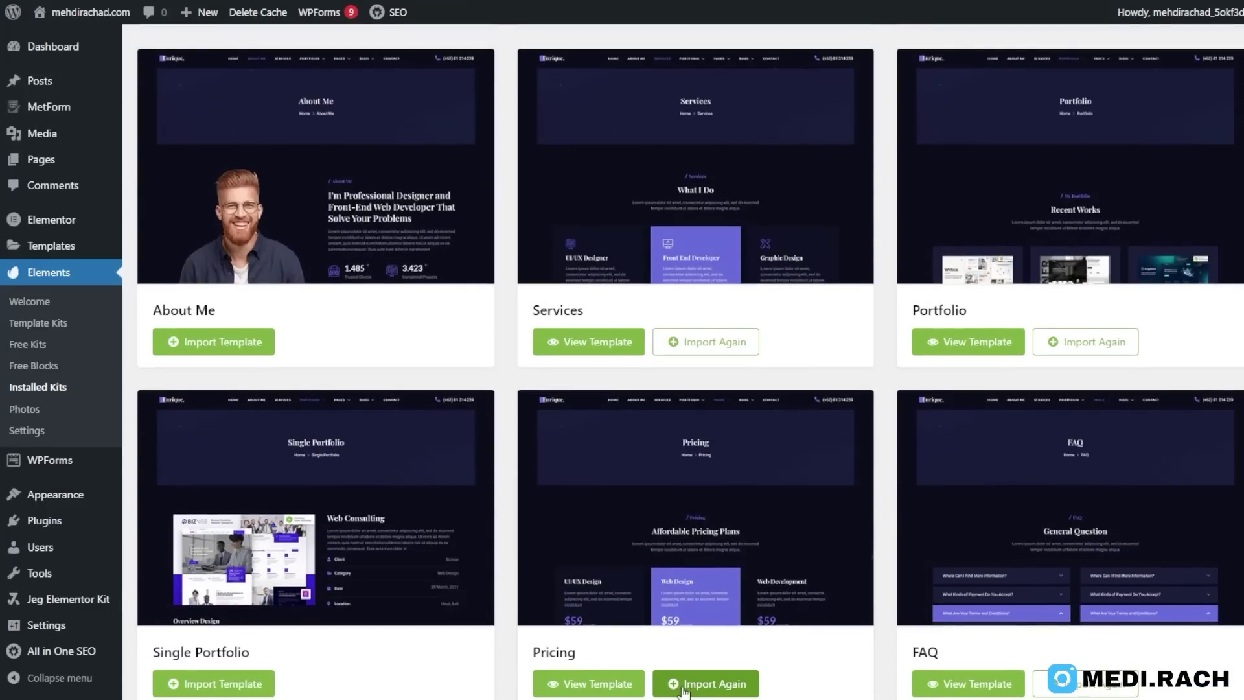
pyautogui.click(213, 343)
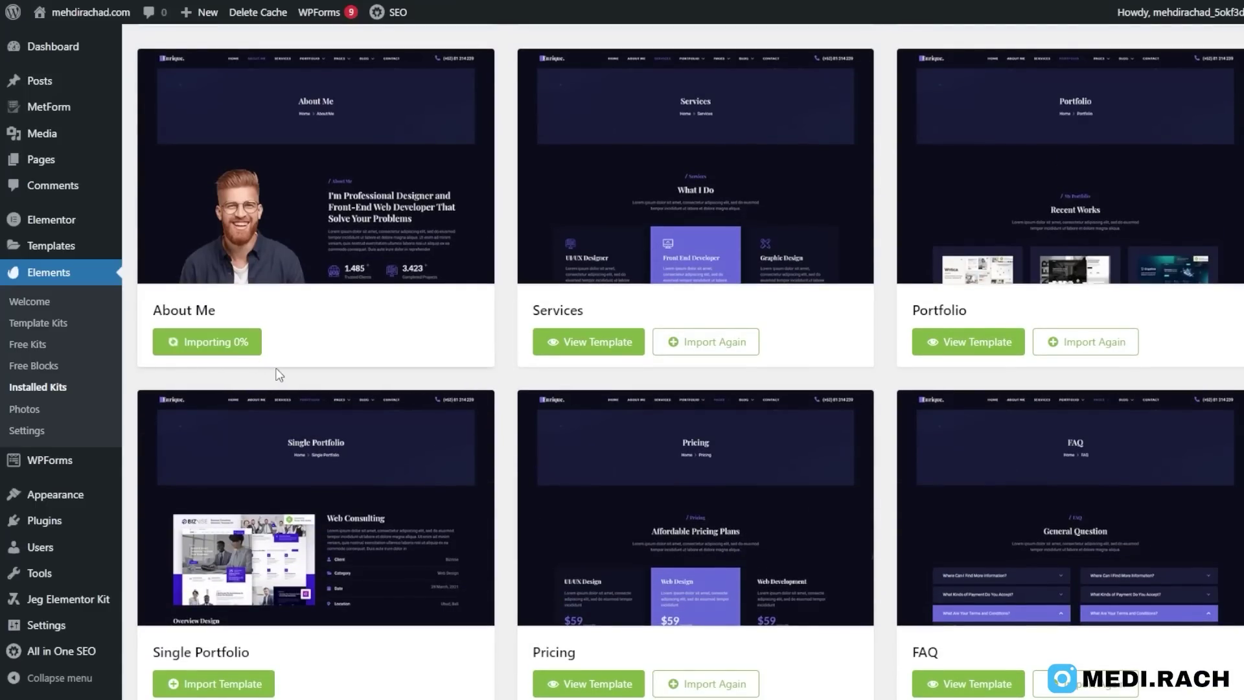
pyautogui.scroll(2, 145, 378)
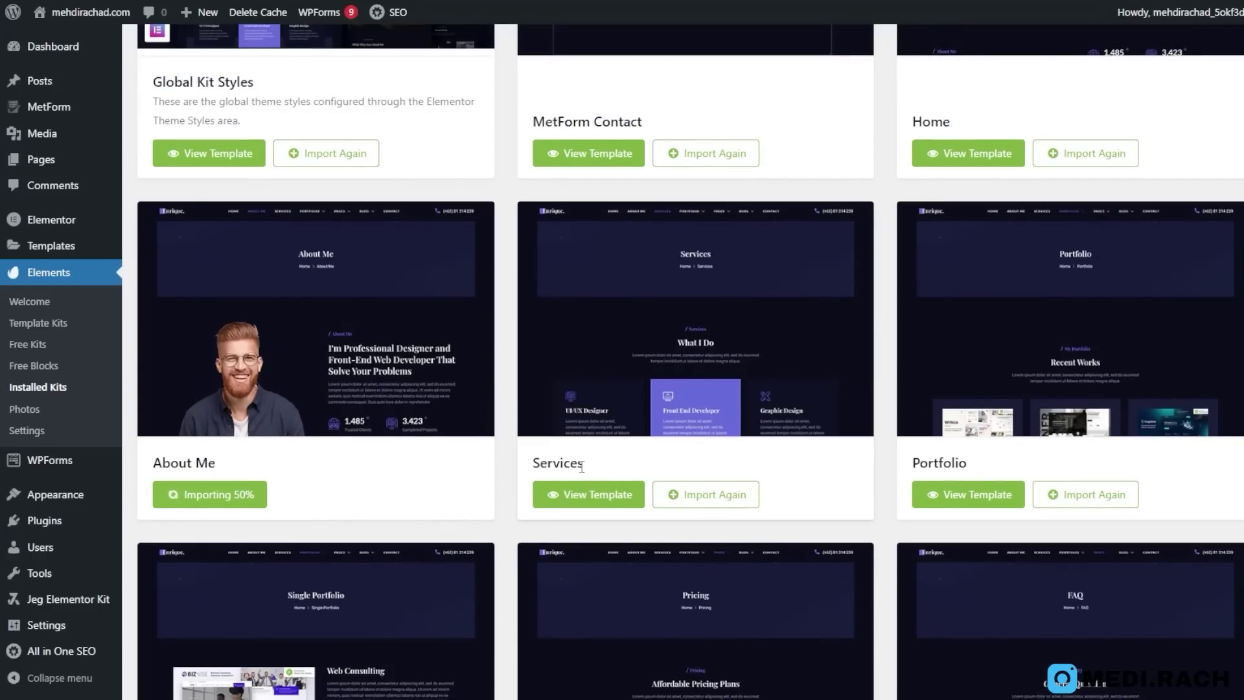
# - Create a new saved Elementor template of type Page named "page new"
pyautogui.moveTo(45, 254)
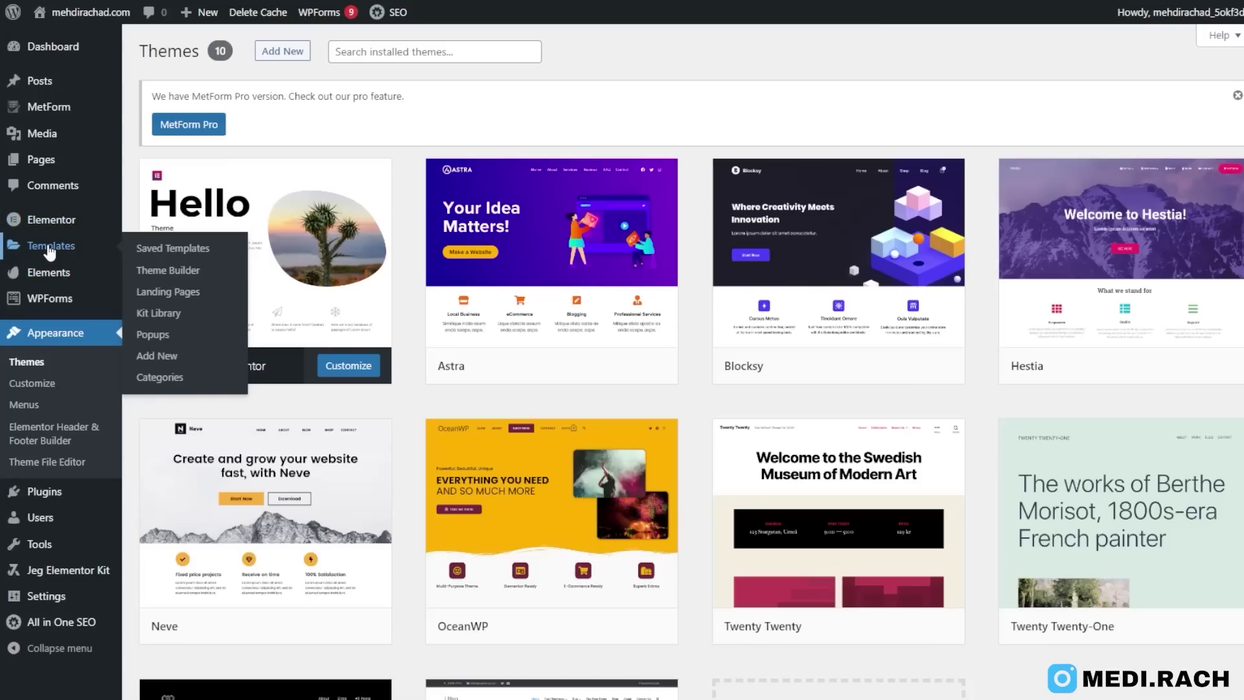
pyautogui.click(177, 252)
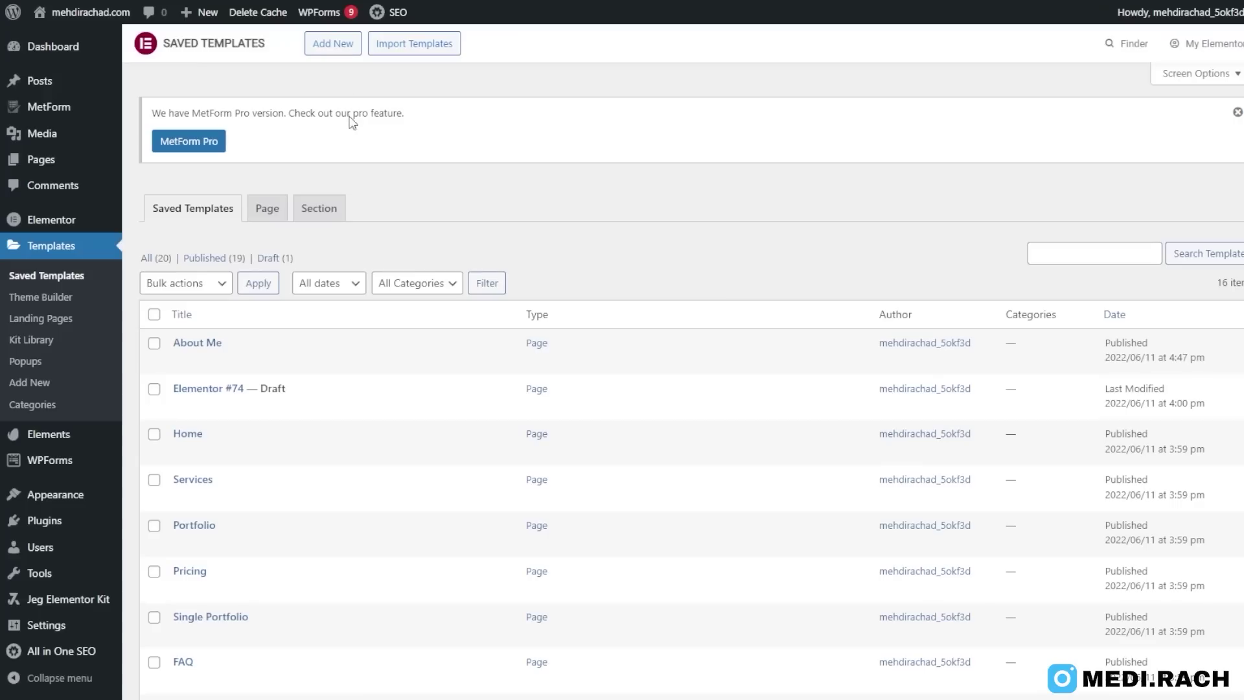
pyautogui.click(330, 44)
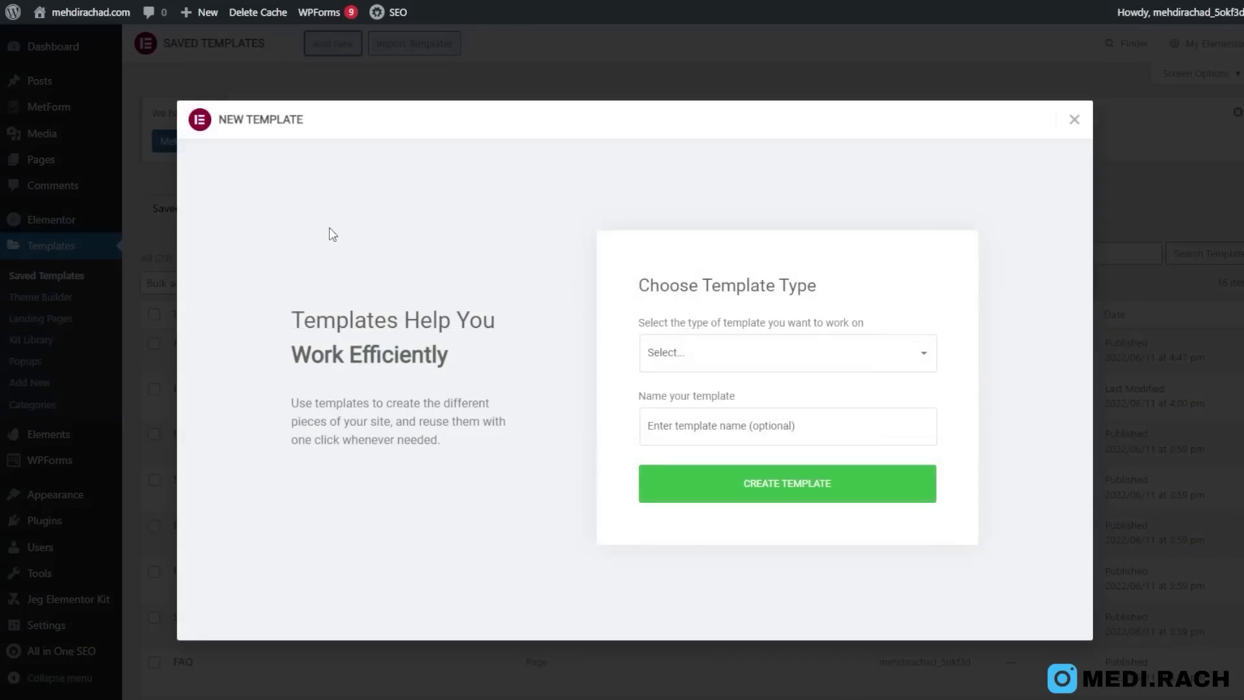
pyautogui.click(724, 352)
pyautogui.click(683, 355)
pyautogui.click(683, 355)
pyautogui.click(671, 394)
pyautogui.click(683, 433)
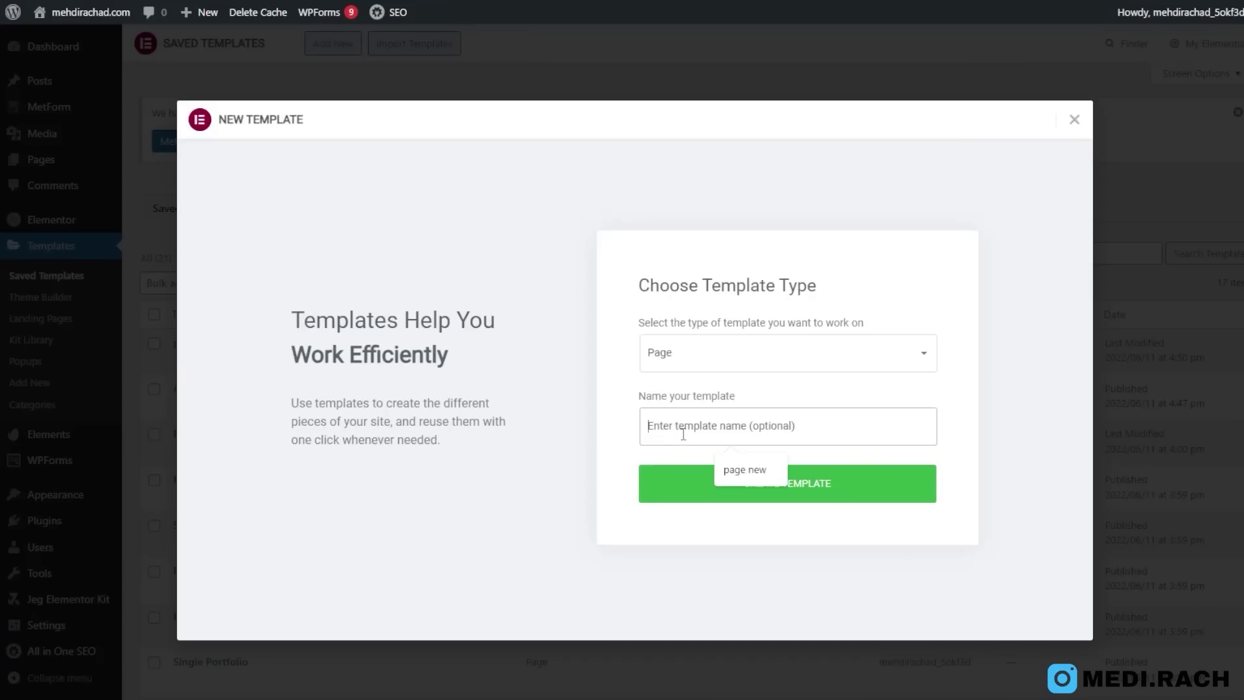
pyautogui.write('page new')
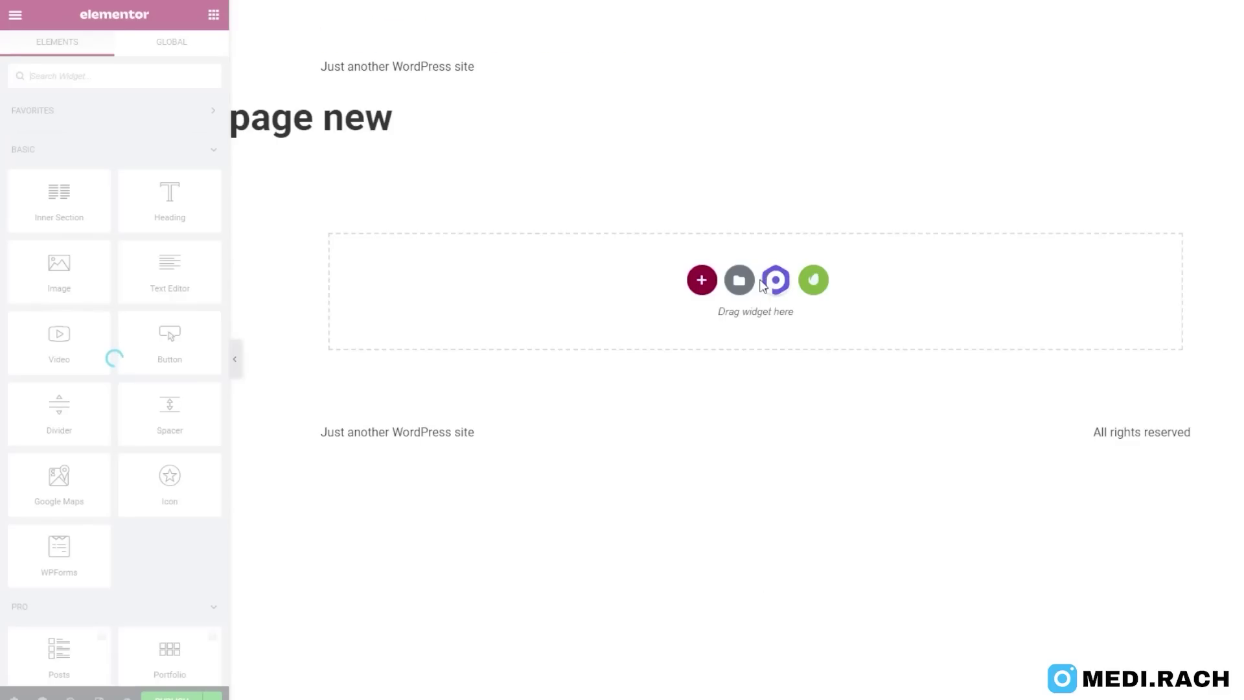
# - Insert the saved Enrique Home page template from the template library into the new page
pyautogui.click(739, 280)
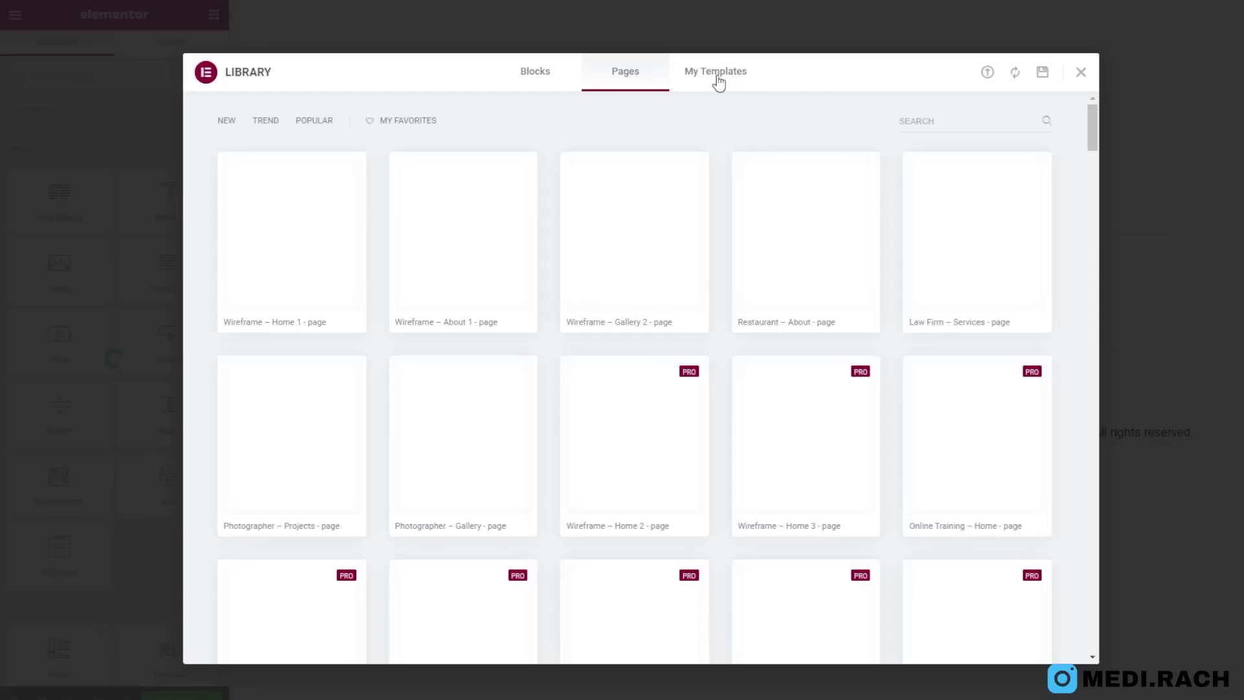
pyautogui.click(717, 76)
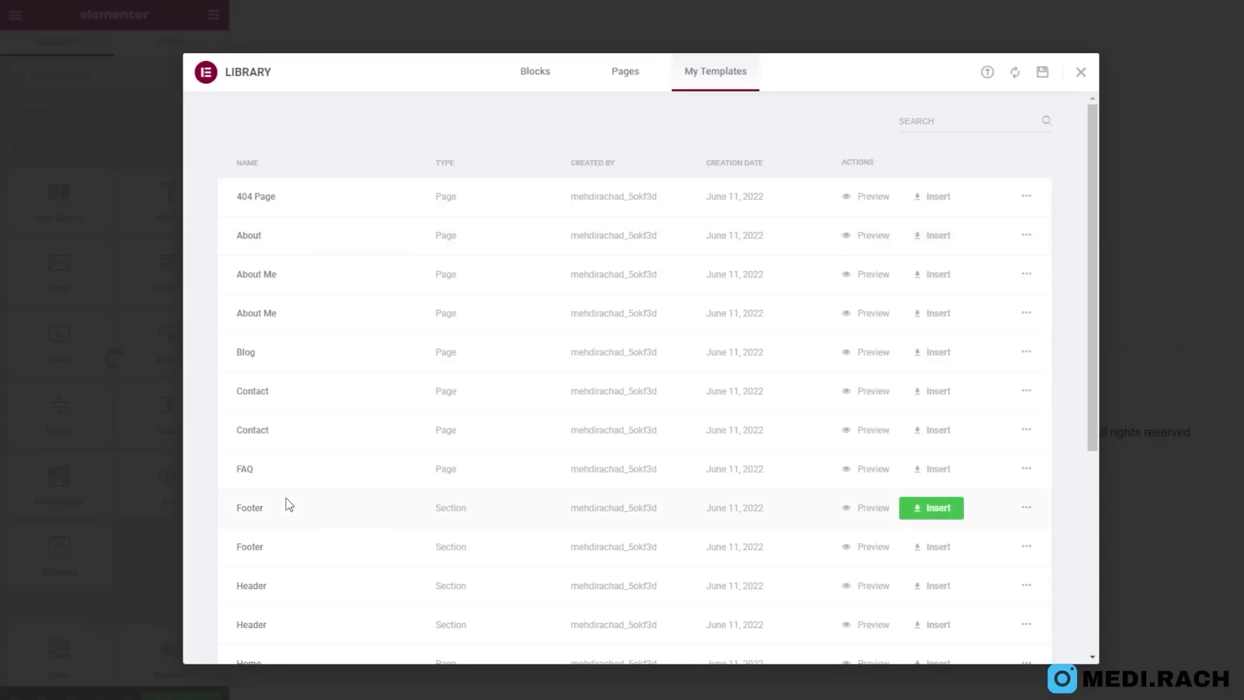
pyautogui.scroll(-3, 389, 439)
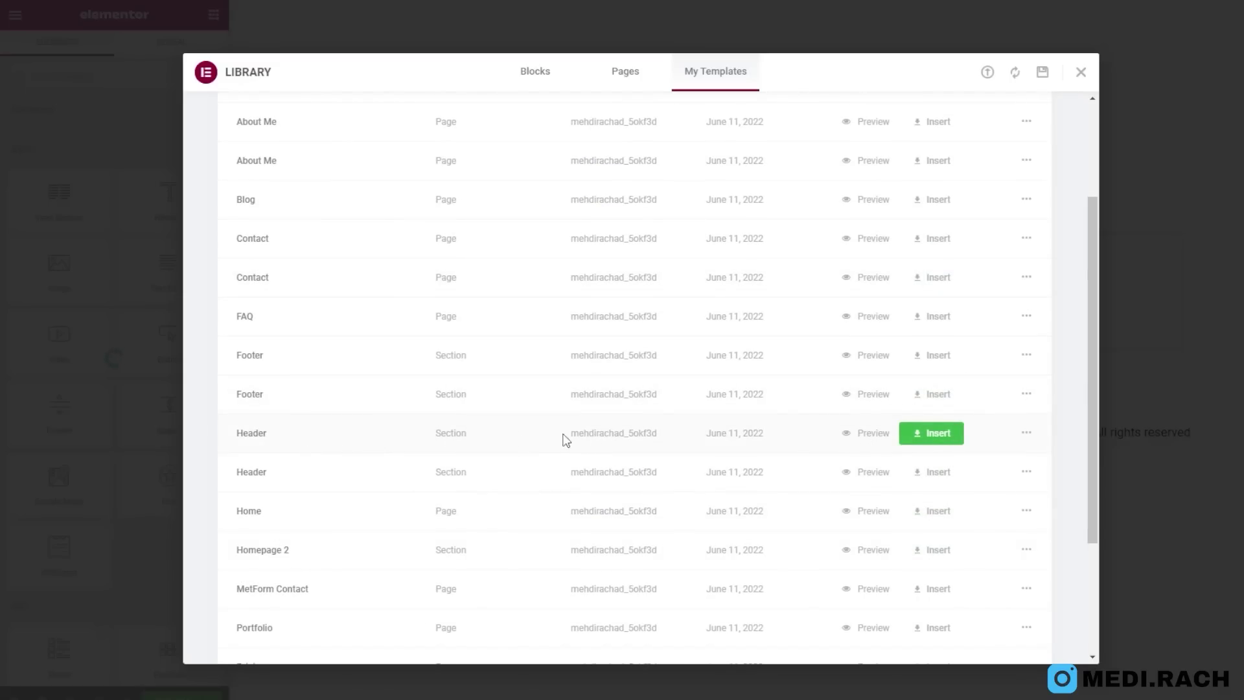
pyautogui.click(931, 433)
pyautogui.click(730, 407)
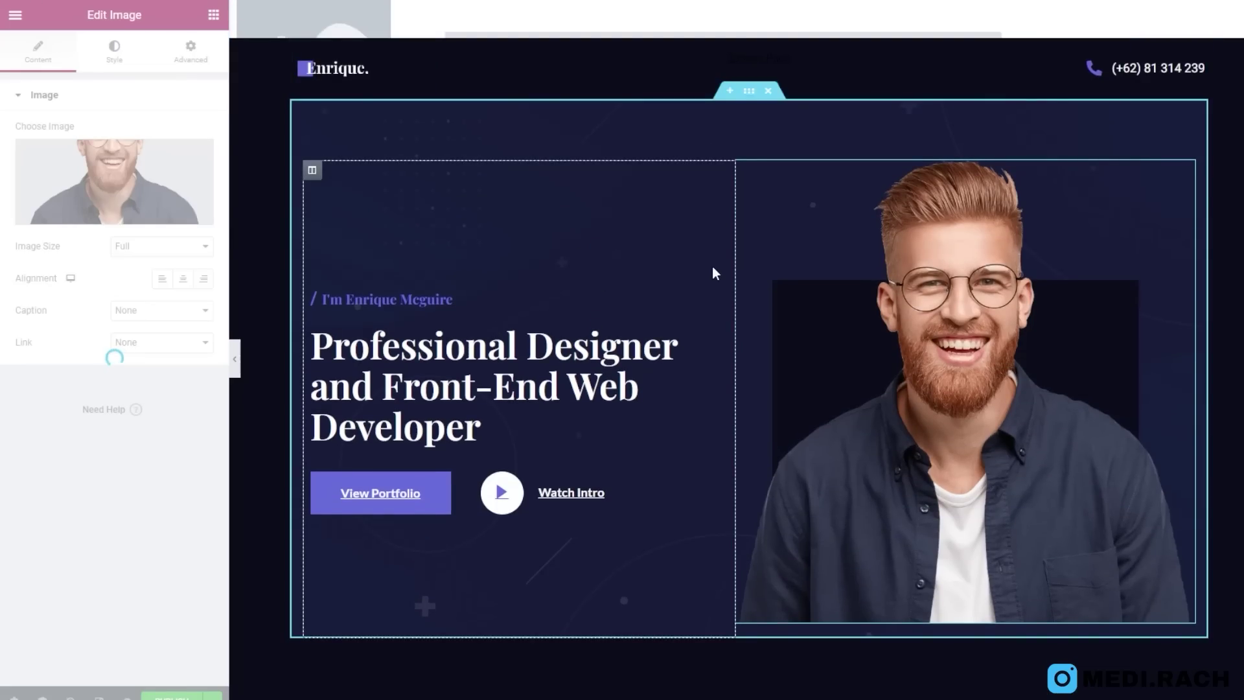
# - Look over the inserted home page from the hero section down to the client logos and service cards
pyautogui.scroll(-1, 714, 268)
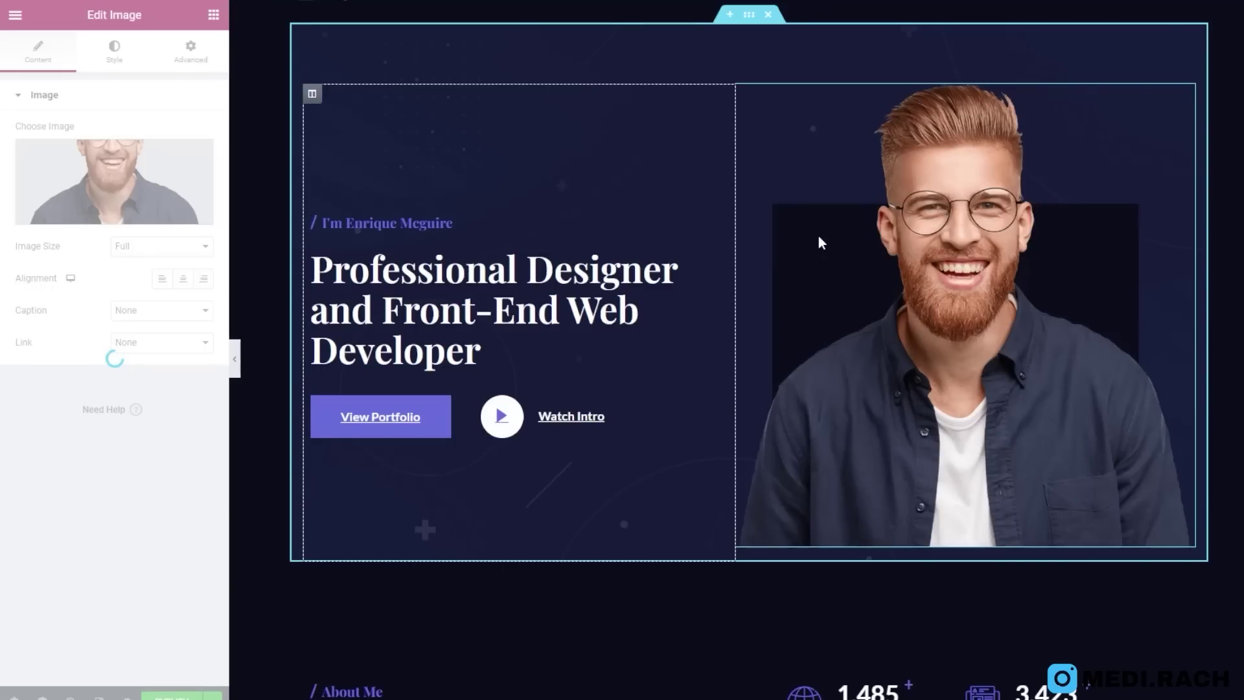
pyautogui.scroll(-10, 748, 242)
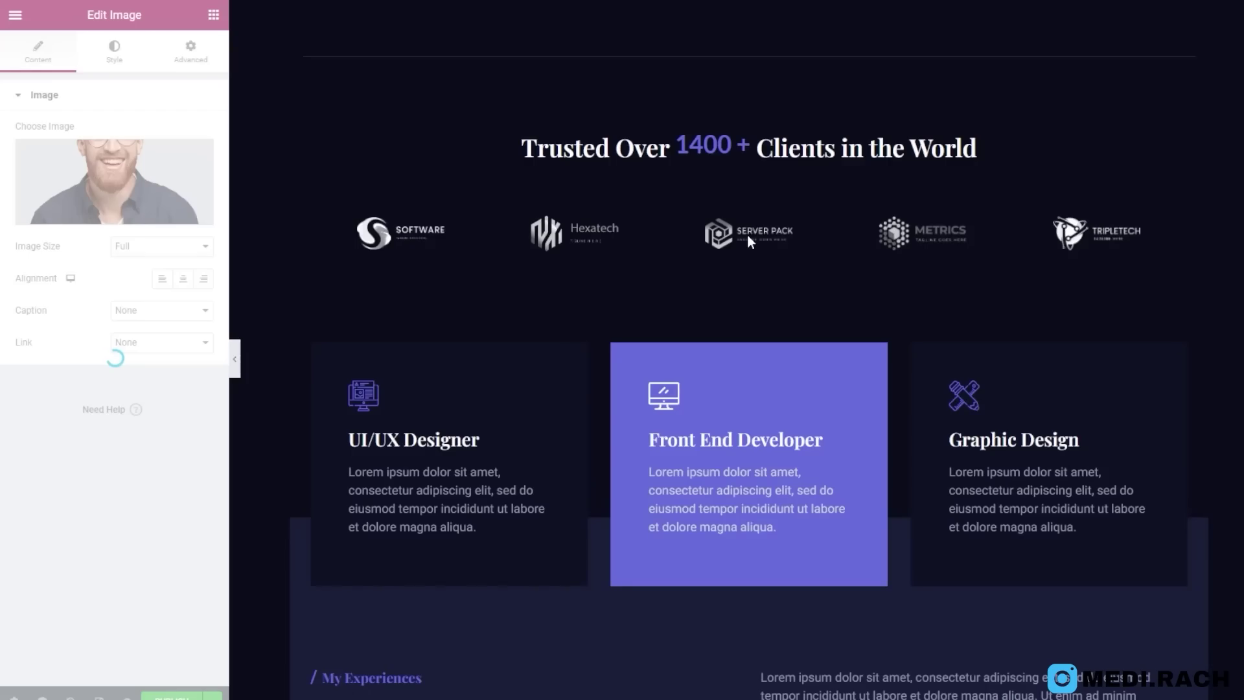
pyautogui.scroll(10, 748, 235)
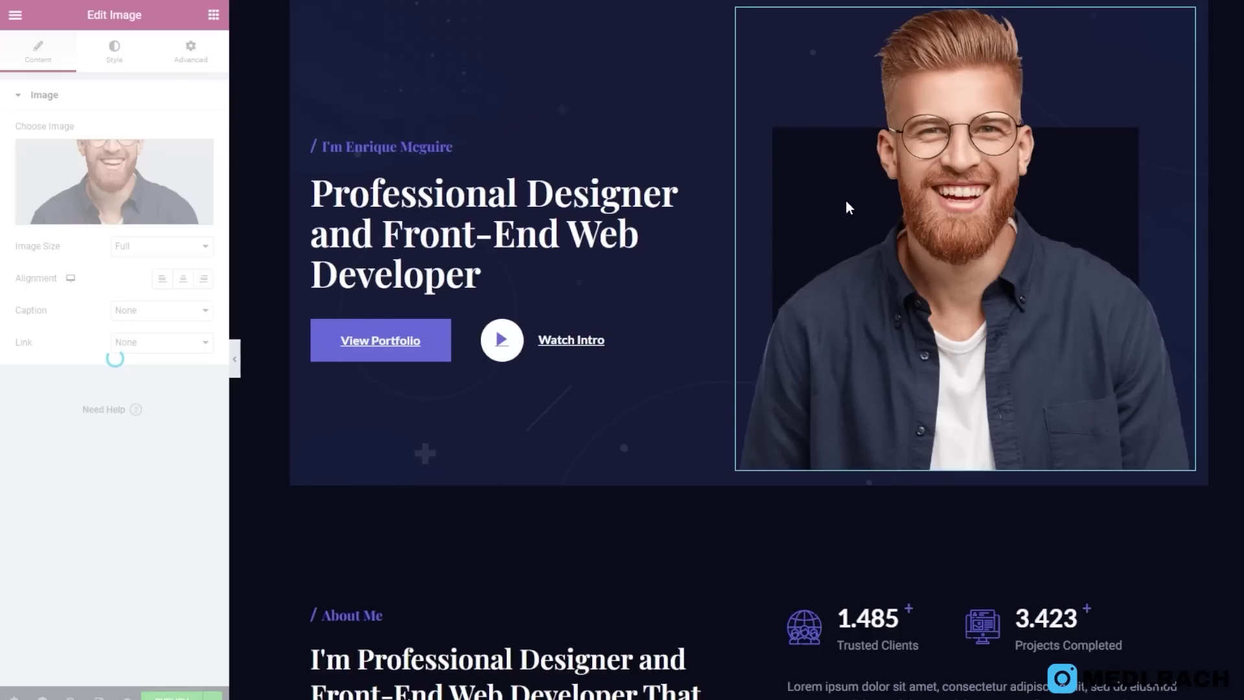
pyautogui.scroll(2, 648, 259)
pyautogui.scroll(-1, 447, 316)
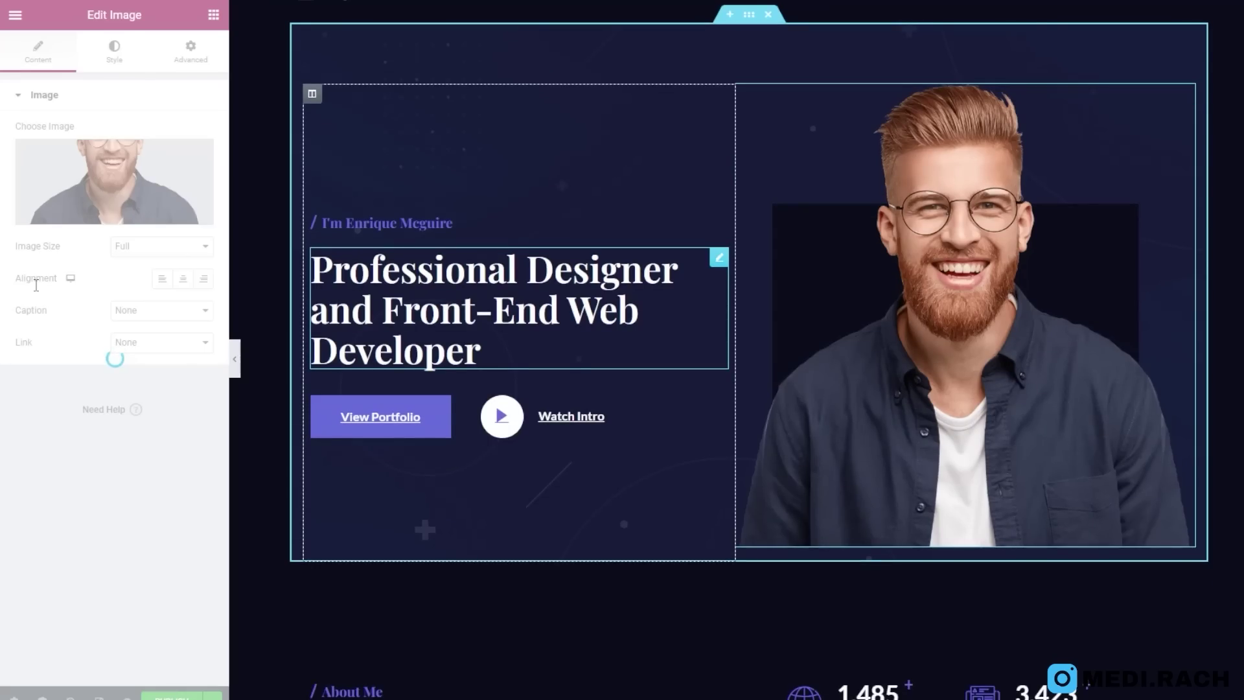
# - Open the hero section's main heading and portrait image to view their editing settings
pyautogui.tripleClick(493, 310)
pyautogui.click(481, 353)
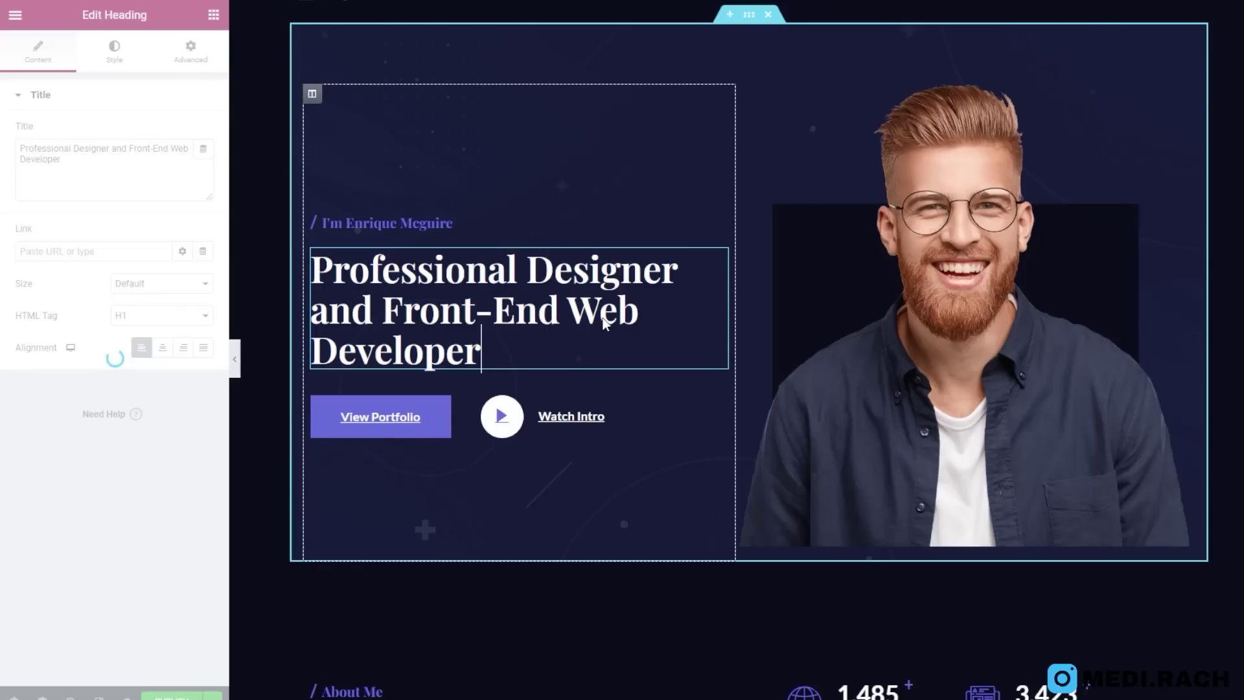
pyautogui.moveTo(481, 353); pyautogui.dragTo(364, 254)
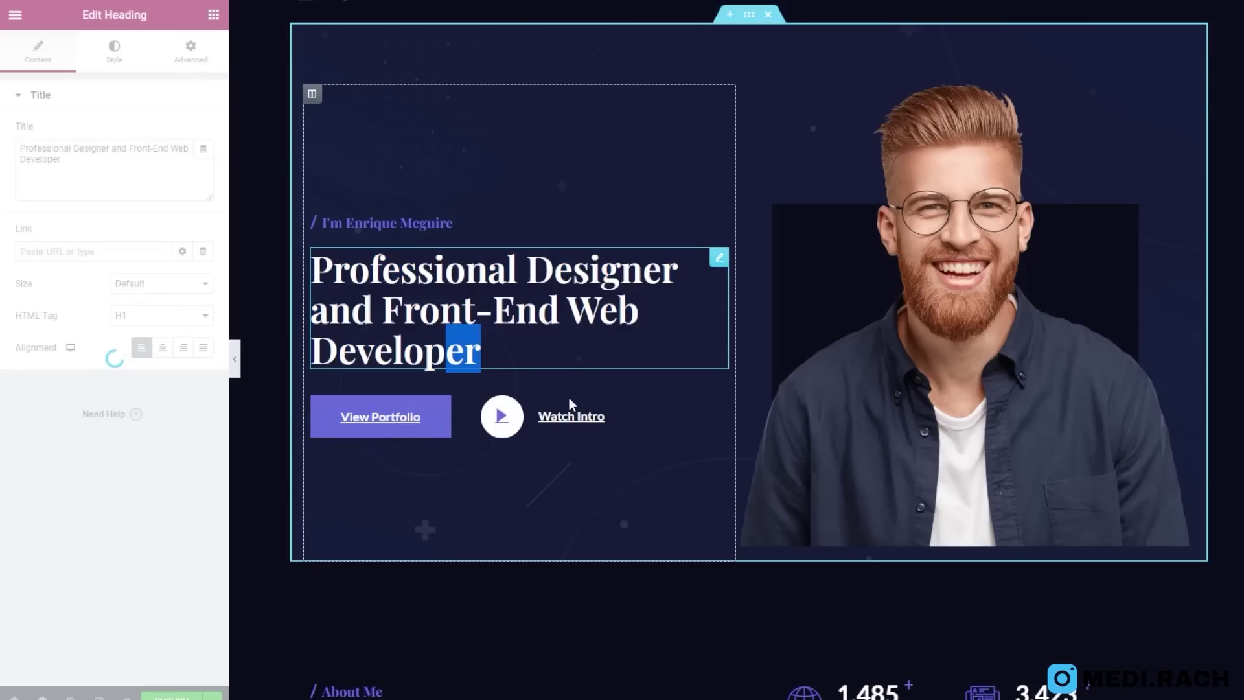
pyautogui.press('Right')
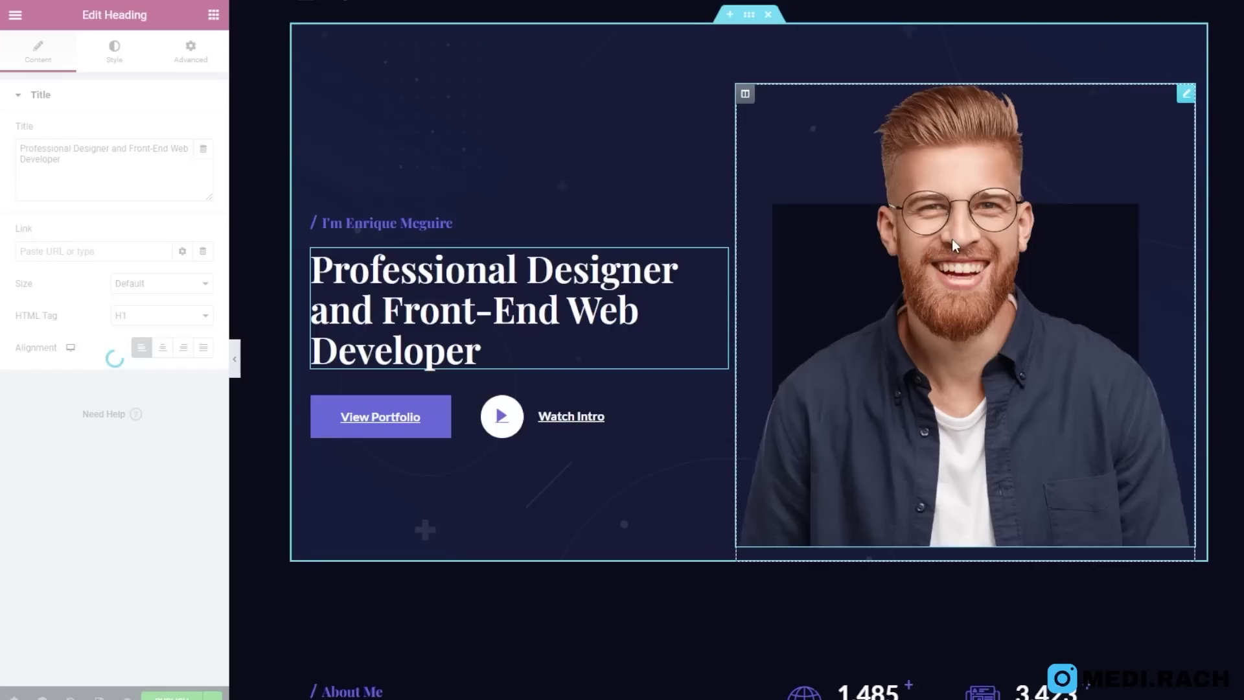
pyautogui.moveTo(946, 537); pyautogui.dragTo(945, 241)
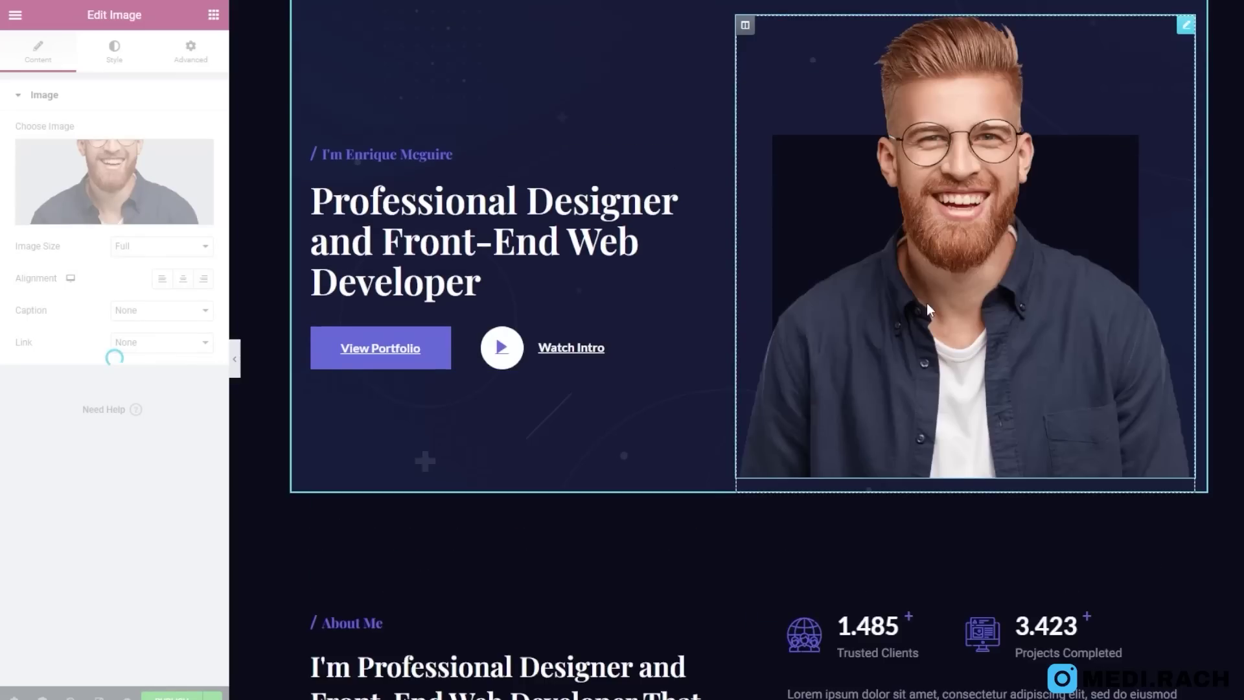
# - Examine the home page's About Me, clients, services and experience sections for content that can be personalised
pyautogui.scroll(-5, 445, 534)
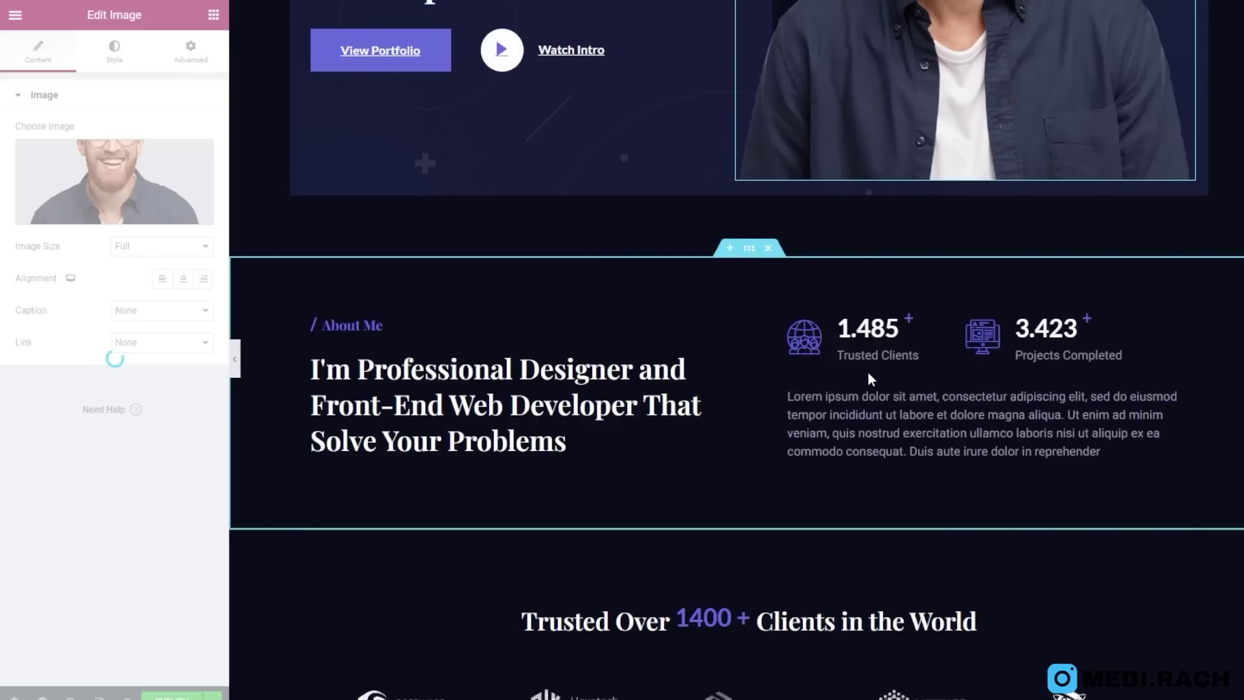
pyautogui.scroll(-1, 869, 374)
pyautogui.scroll(-9, 517, 433)
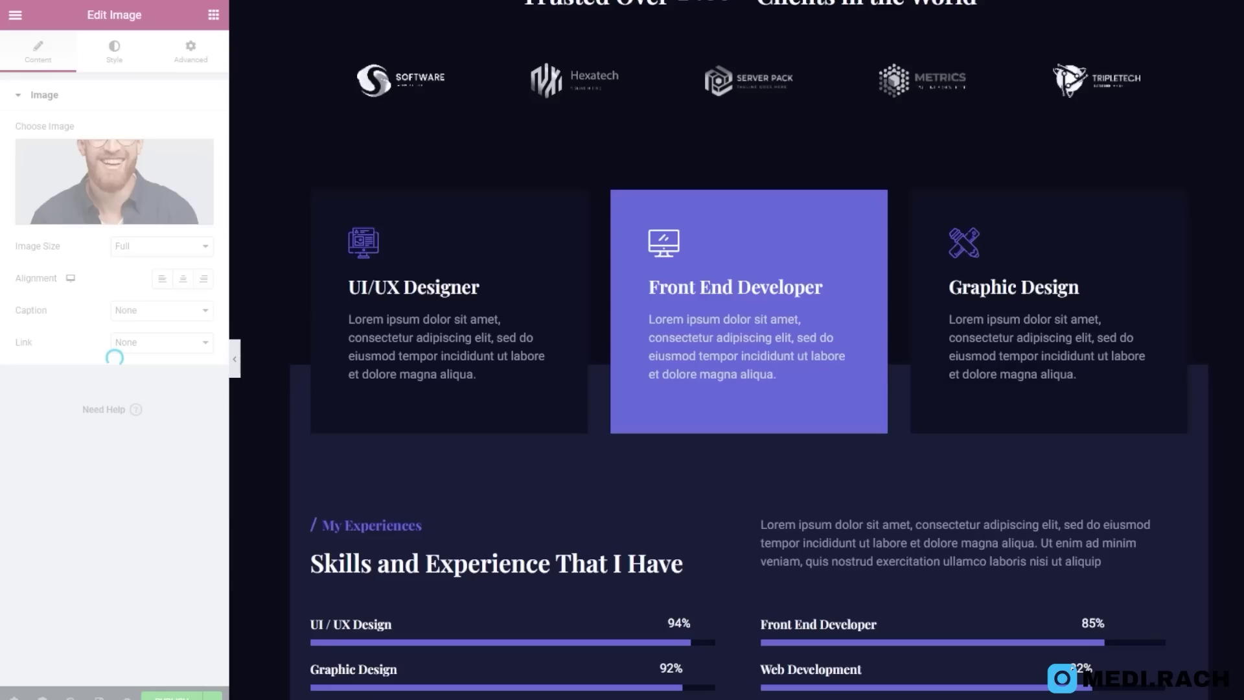
pyautogui.scroll(-6, 736, 350)
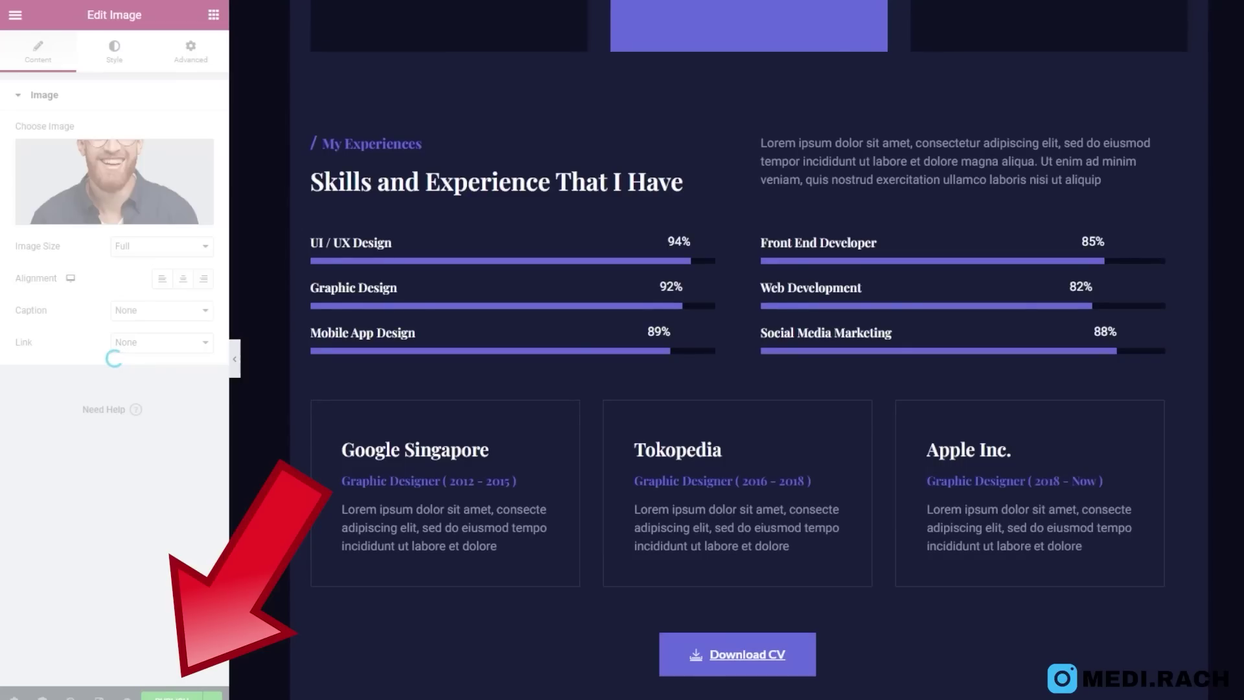
pyautogui.scroll(10, 666, 530)
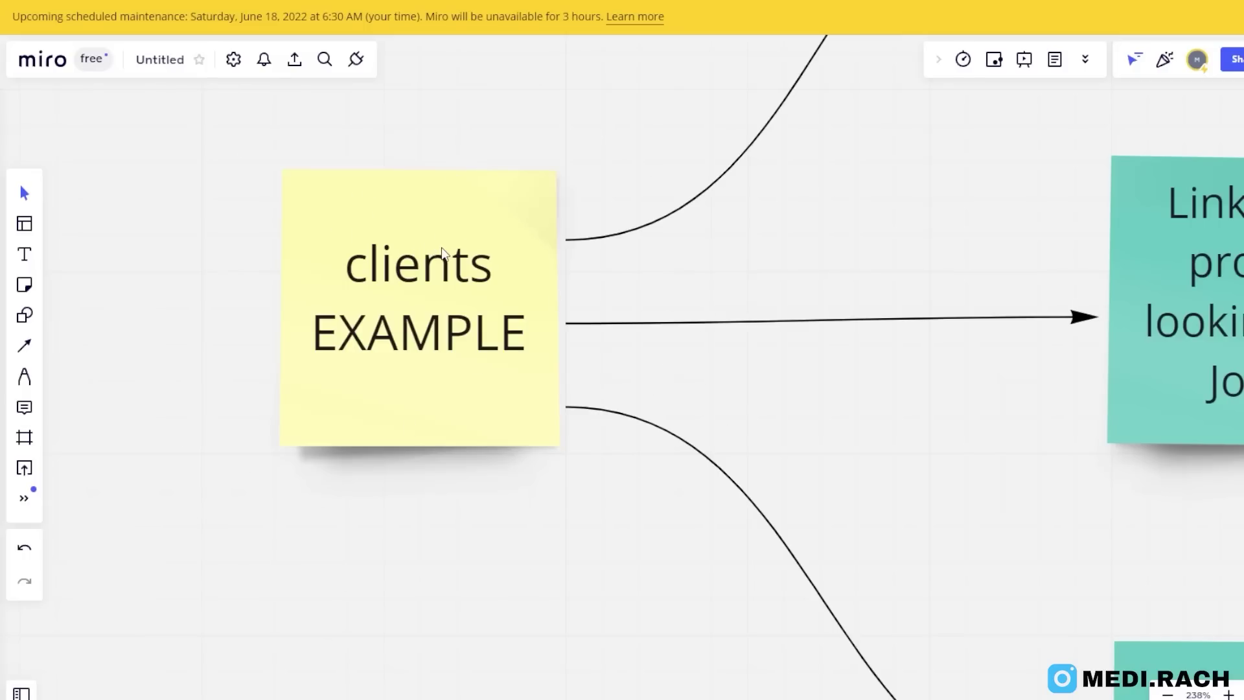
# - Switch to the Miro board and examine the diagram linking example clients to influencers, LinkedIn job seekers and investors
pyautogui.scroll(-1, 442, 253)
pyautogui.scroll(-1, 442, 252)
pyautogui.scroll(-2, 712, 260)
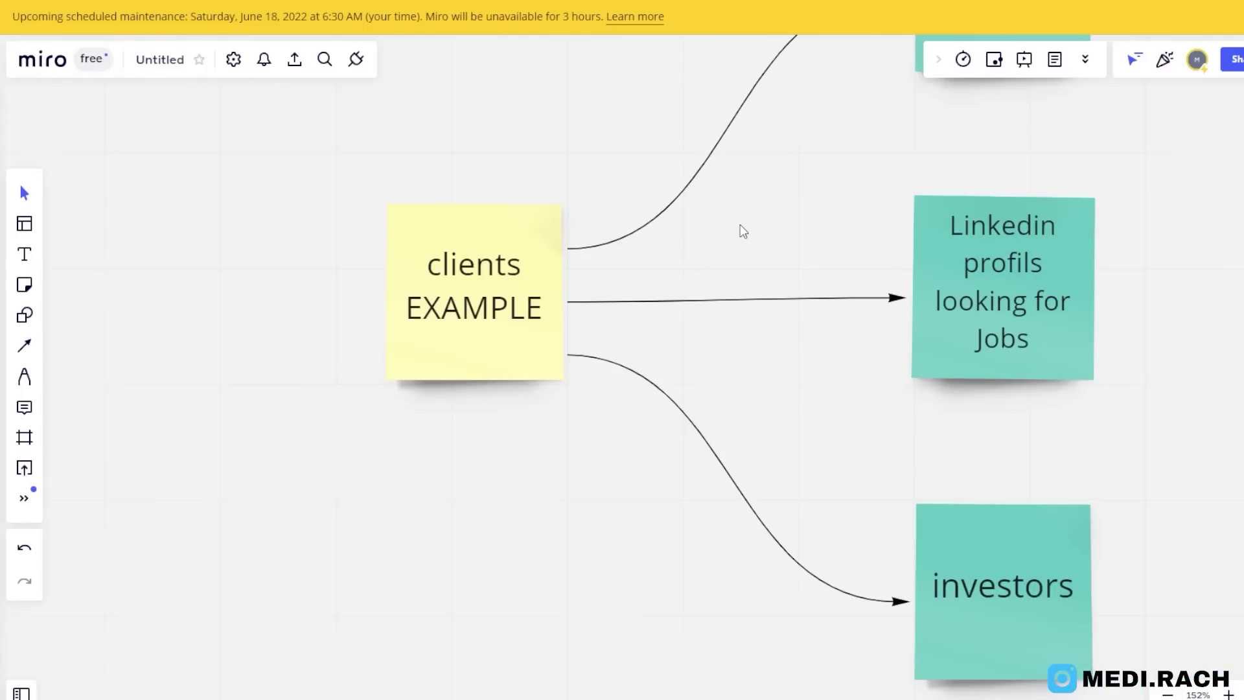
pyautogui.scroll(-1, 743, 232)
pyautogui.scroll(-2, 743, 232)
pyautogui.moveTo(731, 217); pyautogui.dragTo(835, 329)
pyautogui.moveTo(662, 383); pyautogui.dragTo(700, 530)
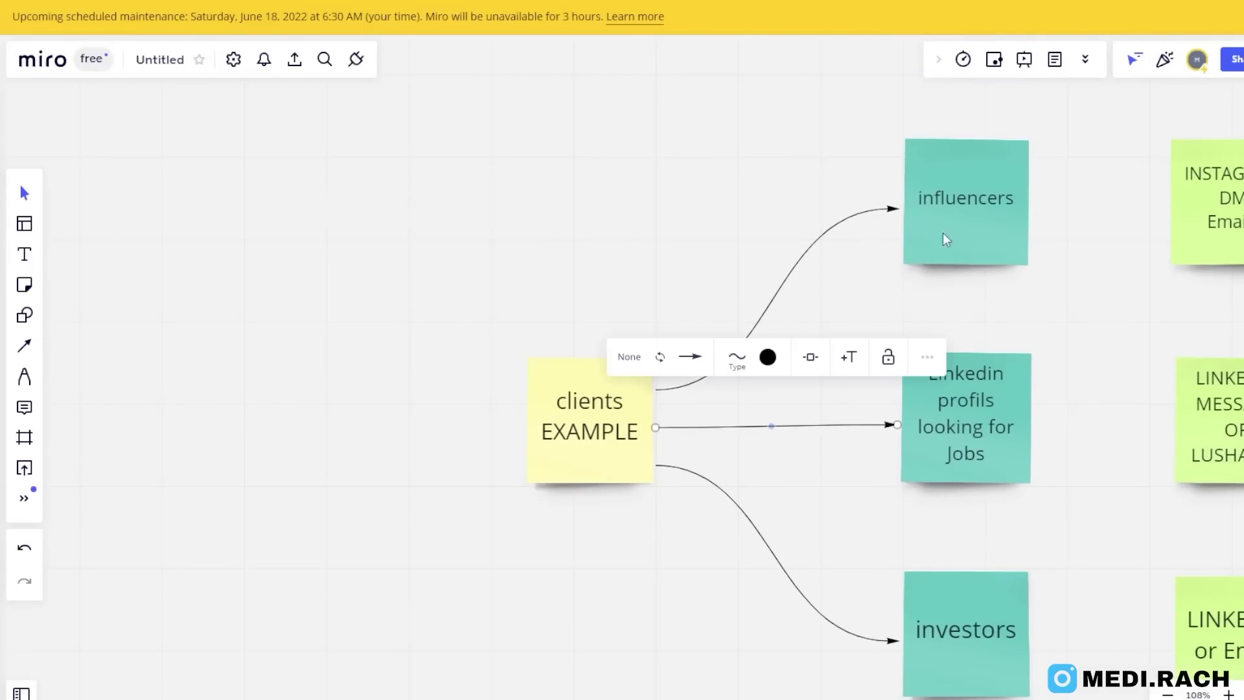